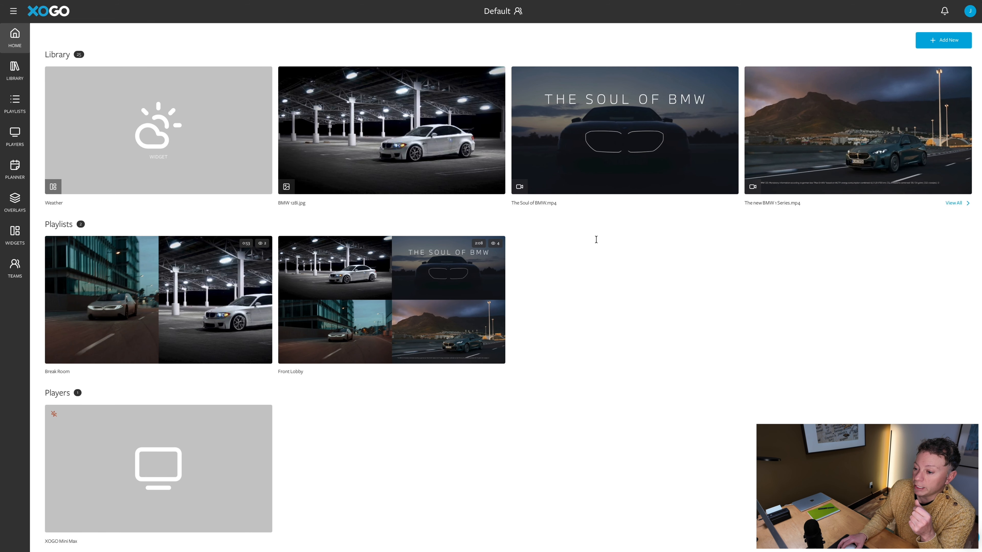
# Reveal the new player's pairing PIN, then return to the home dashboard
pyautogui.moveTo(635, 37)
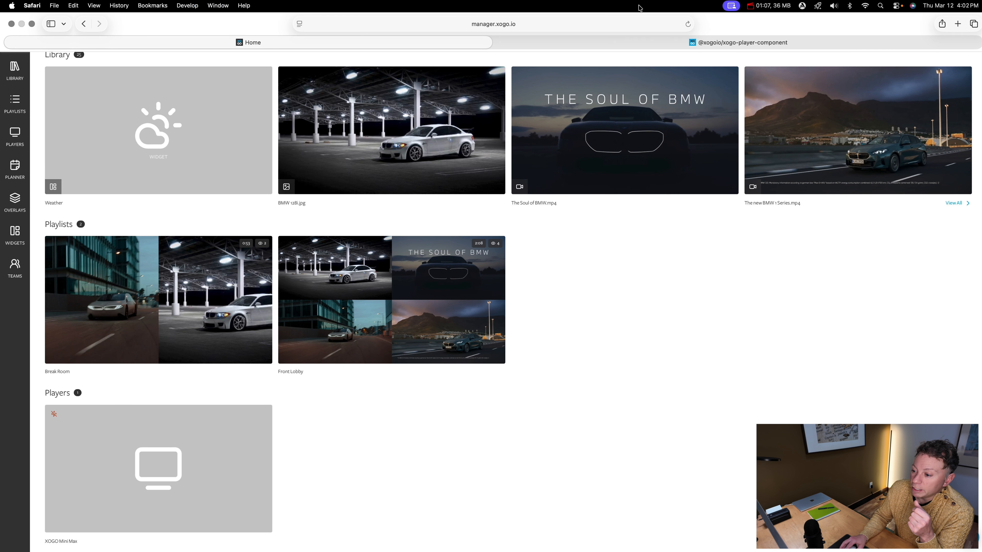
pyautogui.click(634, 42)
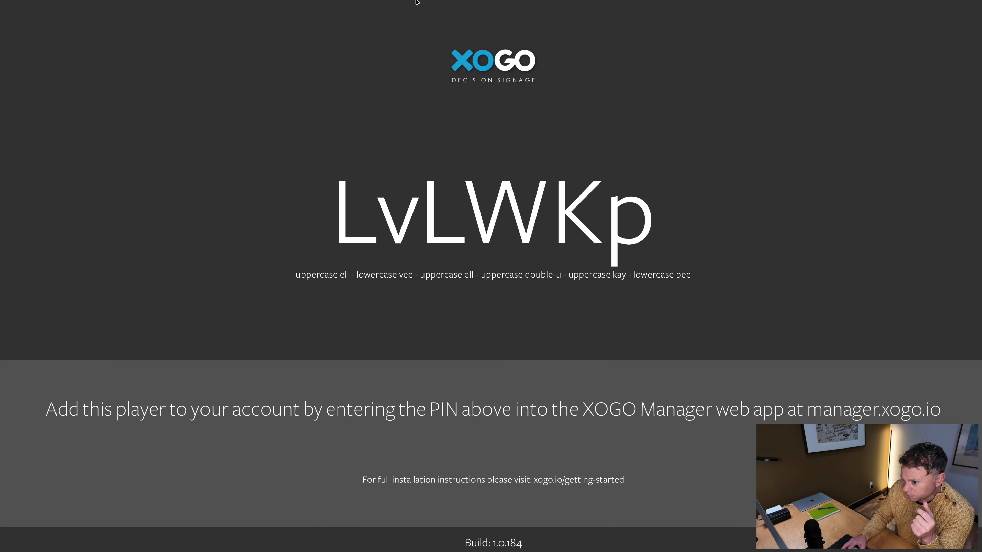
pyautogui.moveTo(417, 2)
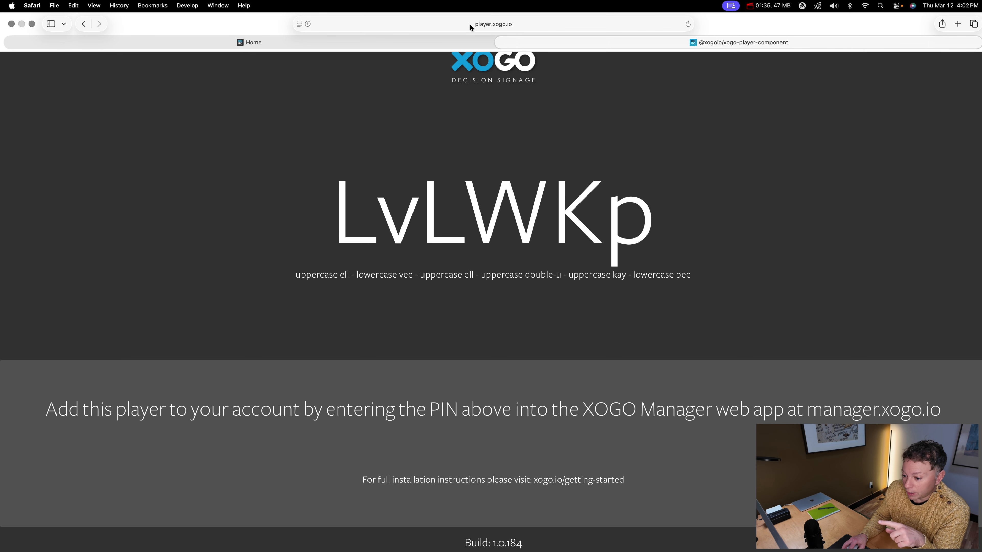
pyautogui.click(432, 41)
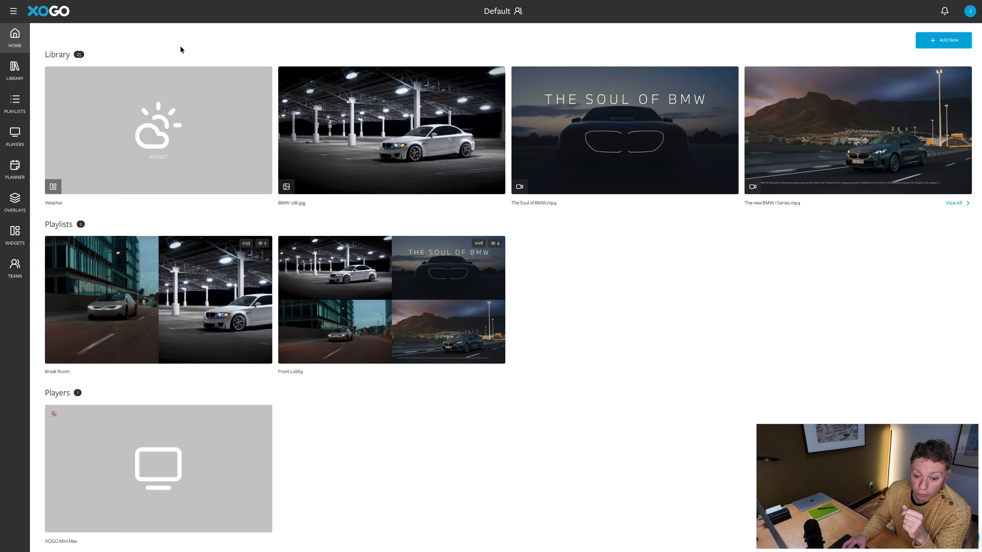
# Browse the library's Images, Videos and URLs tabs and open BMW 128i.jpg
pyautogui.click(15, 70)
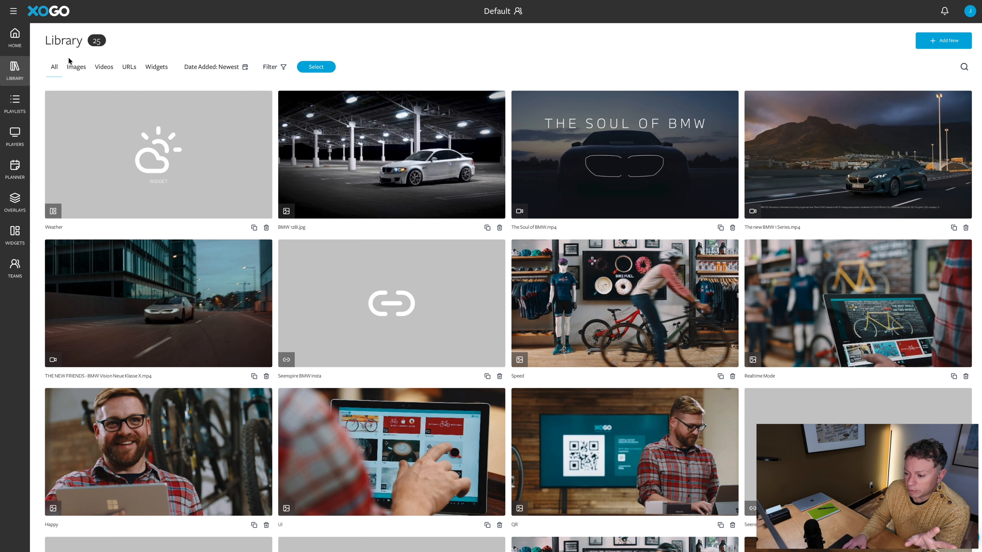
pyautogui.click(76, 68)
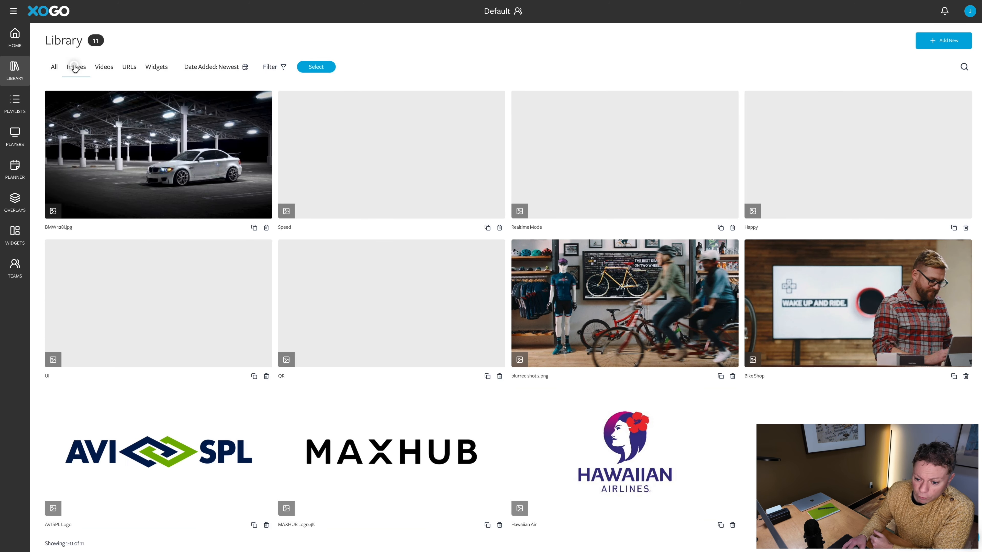
pyautogui.click(99, 70)
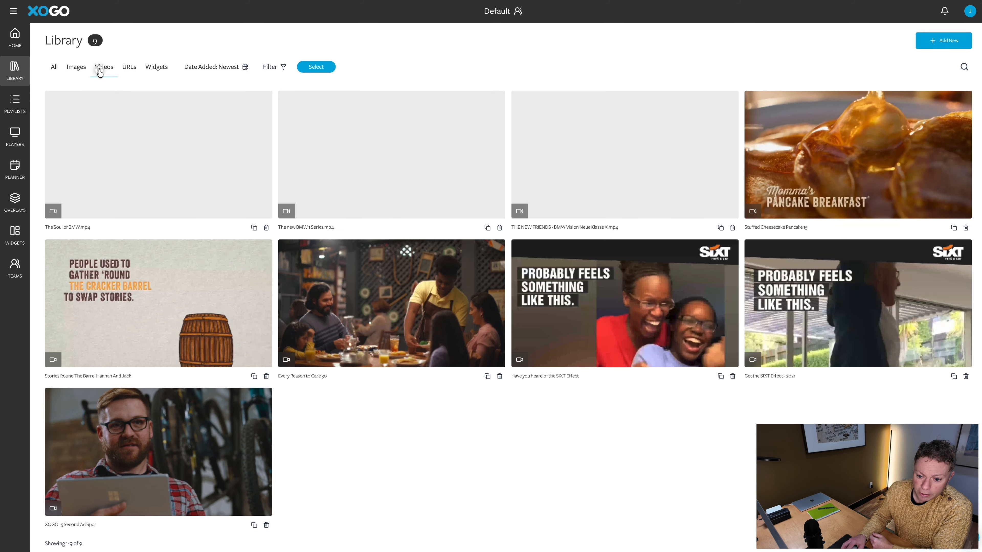
pyautogui.click(127, 68)
pyautogui.click(77, 68)
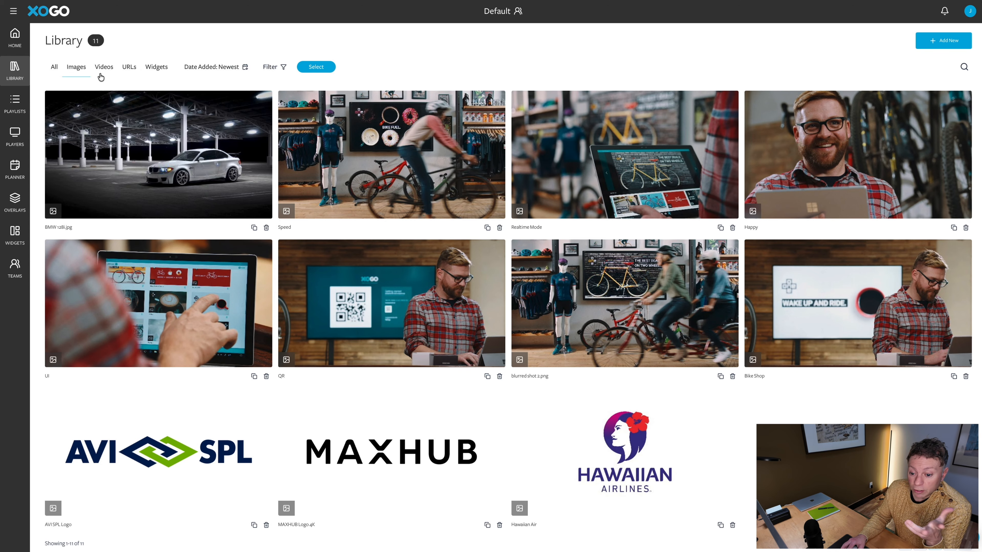
pyautogui.click(128, 109)
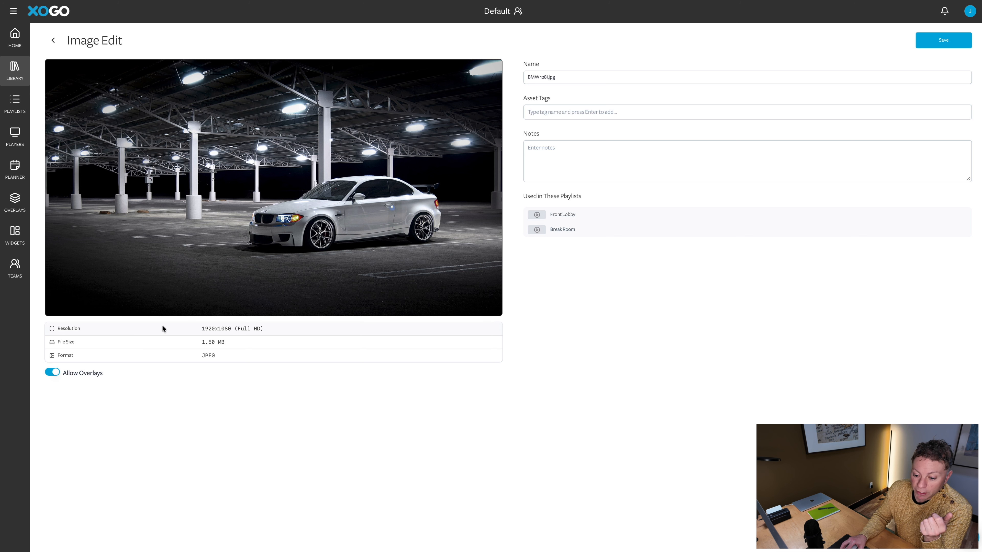
# Check the BMW image's resolution info, then filter the library to its 9 videos
pyautogui.doubleClick(192, 332)
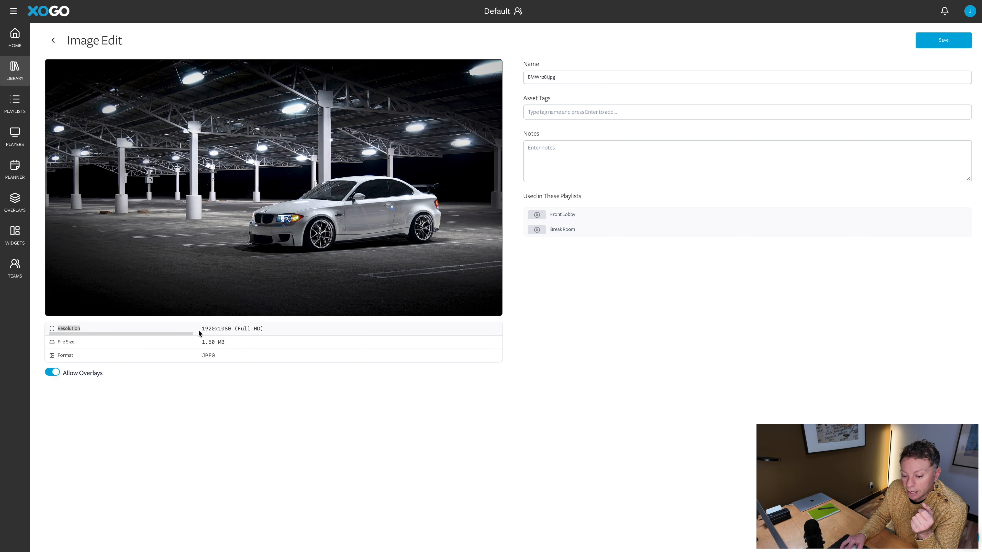
pyautogui.click(239, 395)
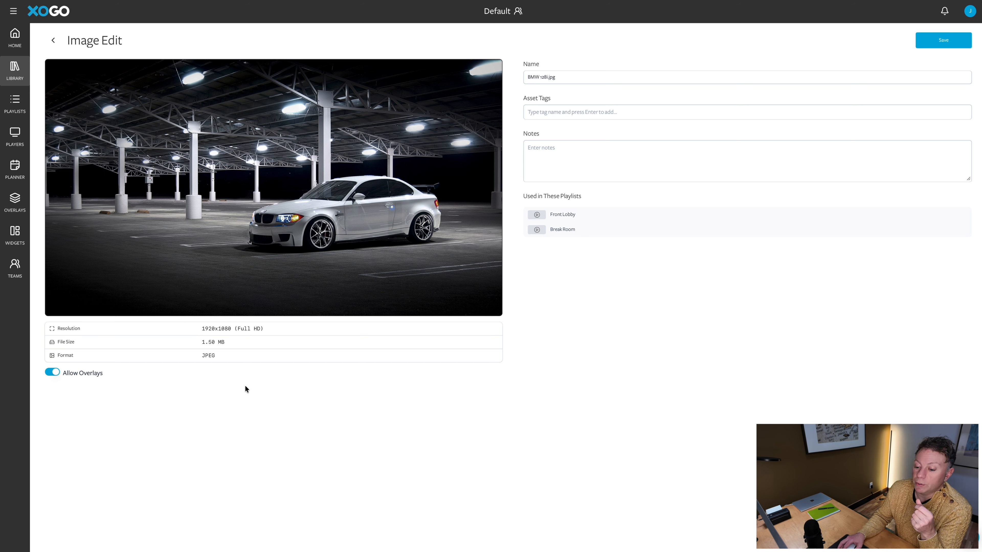
pyautogui.click(54, 41)
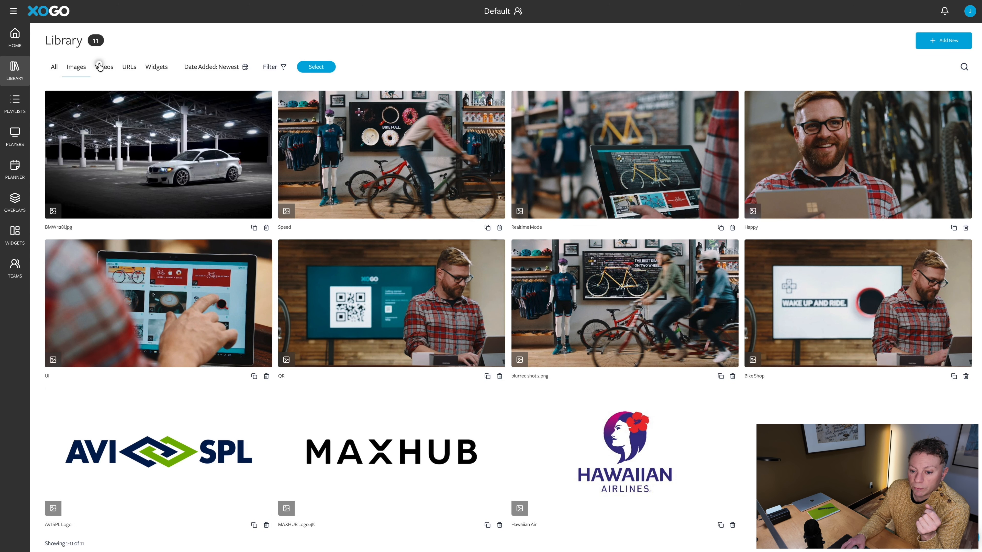
pyautogui.click(100, 67)
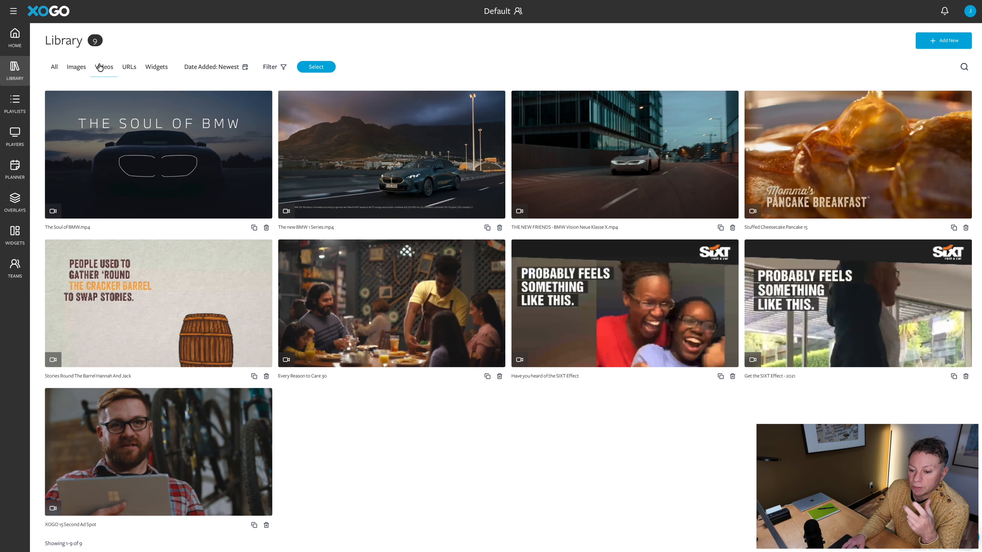
# View The Soul of BMW video's details, then list the library's 4 URL assets
pyautogui.click(160, 137)
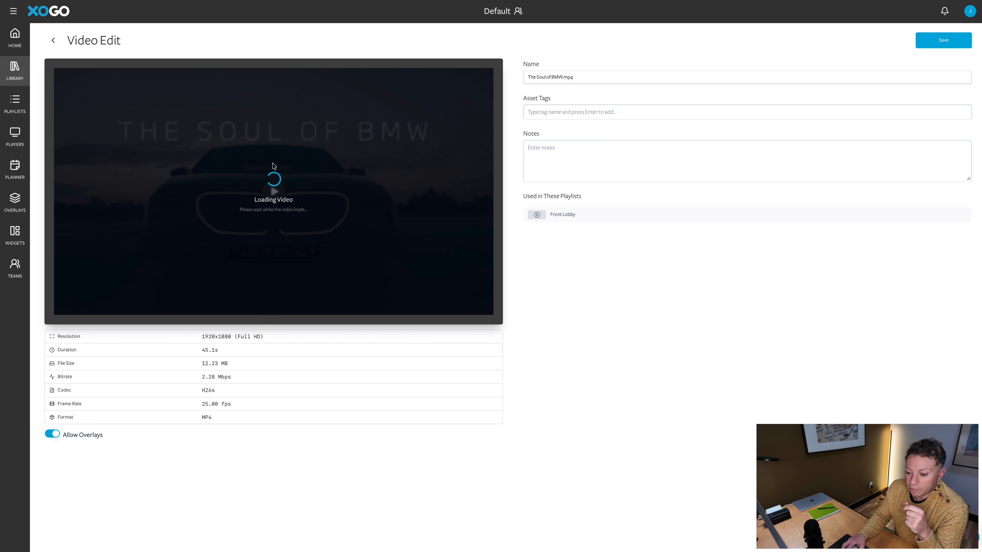
pyautogui.click(57, 43)
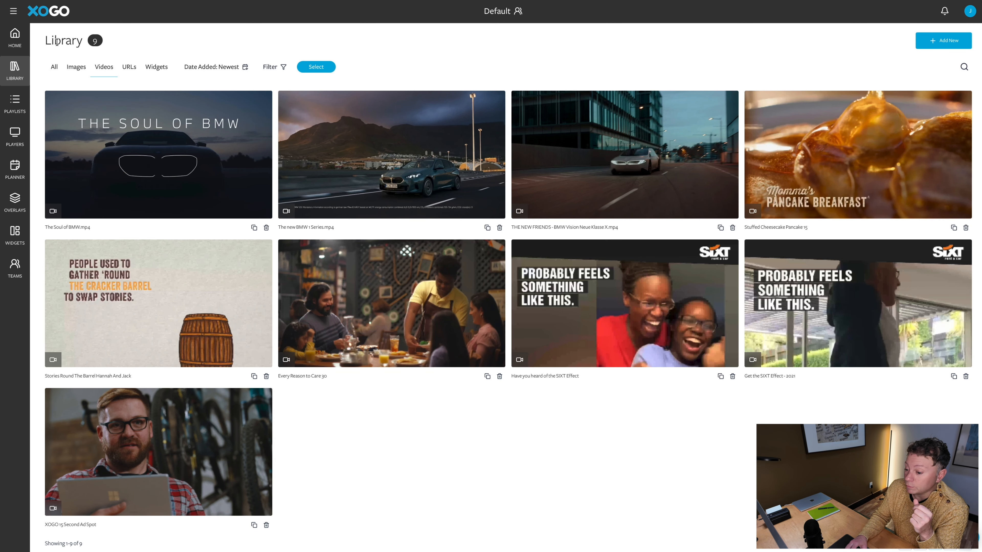
pyautogui.click(131, 68)
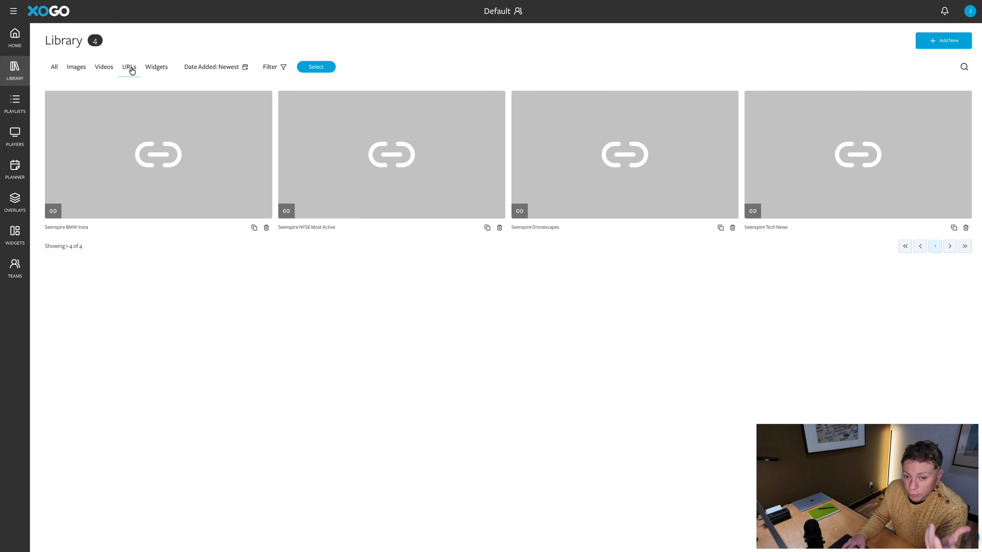
# View the Seenspire BMW Insta link's details, then filter the library to widgets only
pyautogui.click(145, 114)
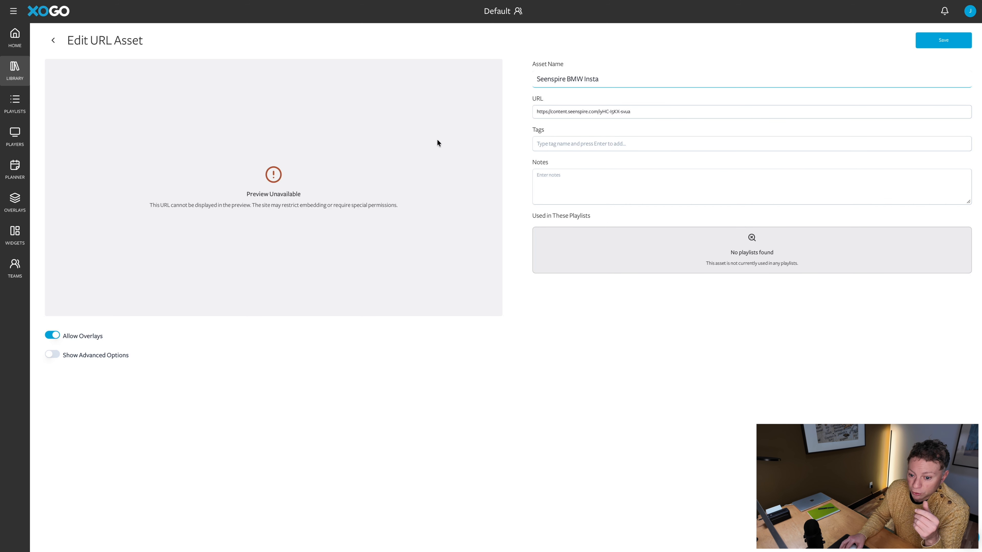
pyautogui.click(53, 40)
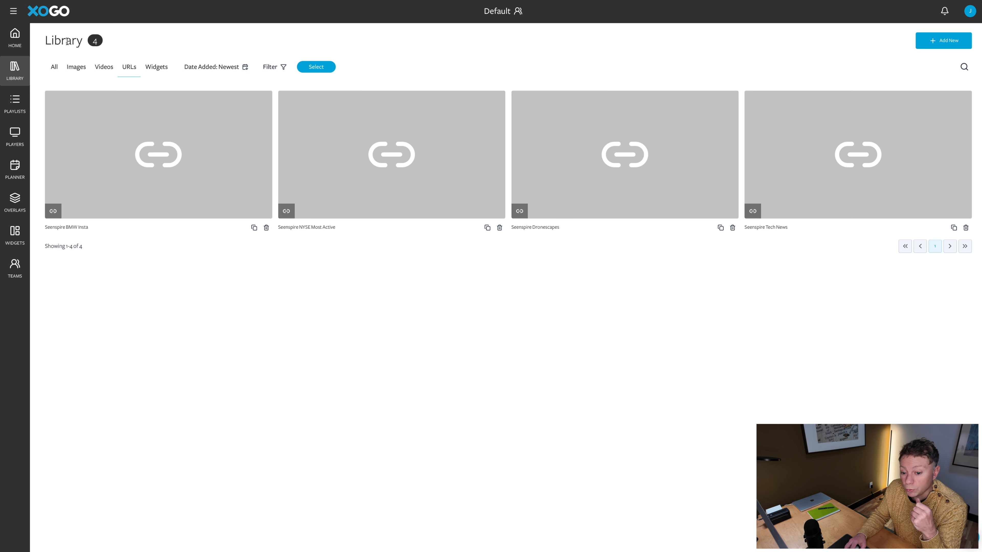
pyautogui.click(159, 72)
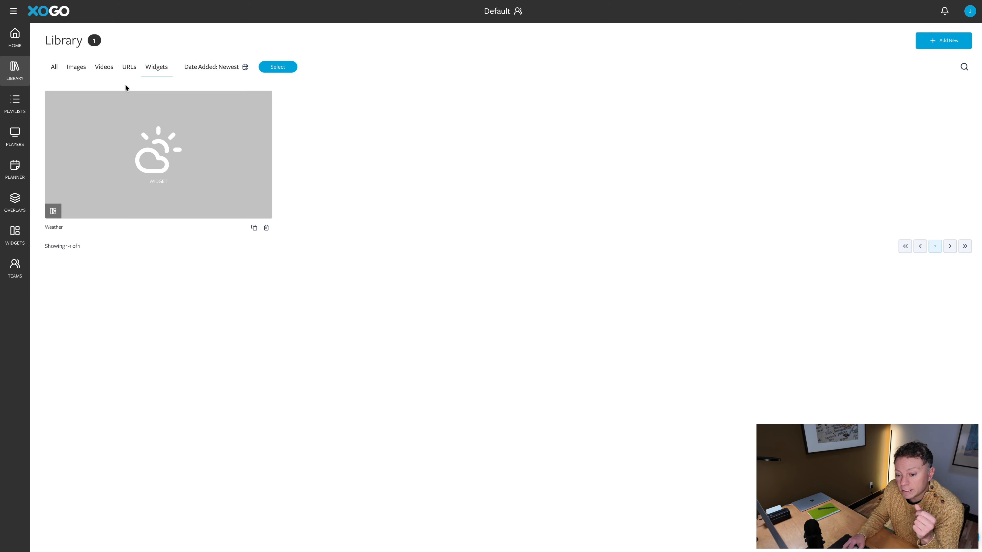
# Trial Celsius and a #313E47 background on the Weather widget, then discard the changes
pyautogui.click(220, 134)
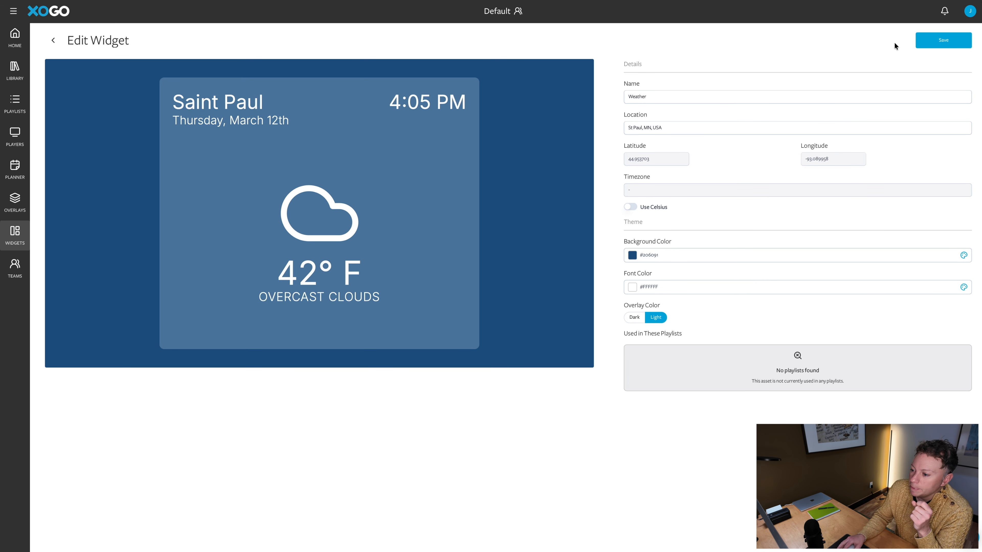
pyautogui.click(677, 129)
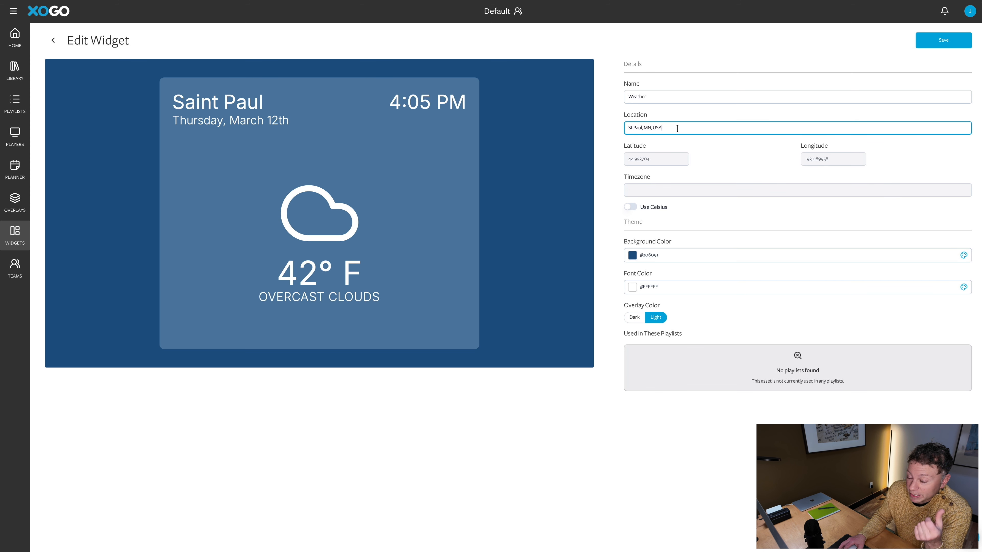
pyautogui.click(634, 206)
pyautogui.click(624, 208)
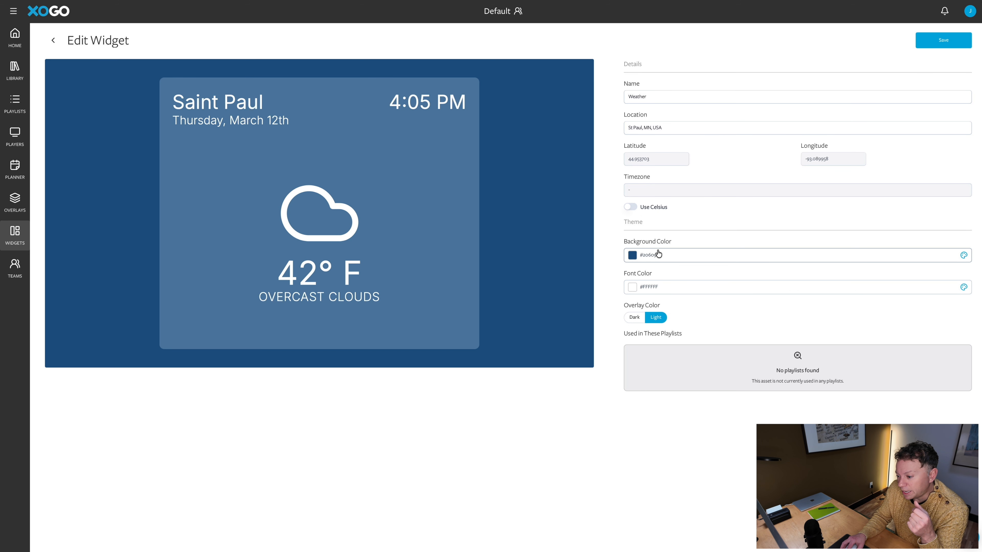
pyautogui.click(668, 259)
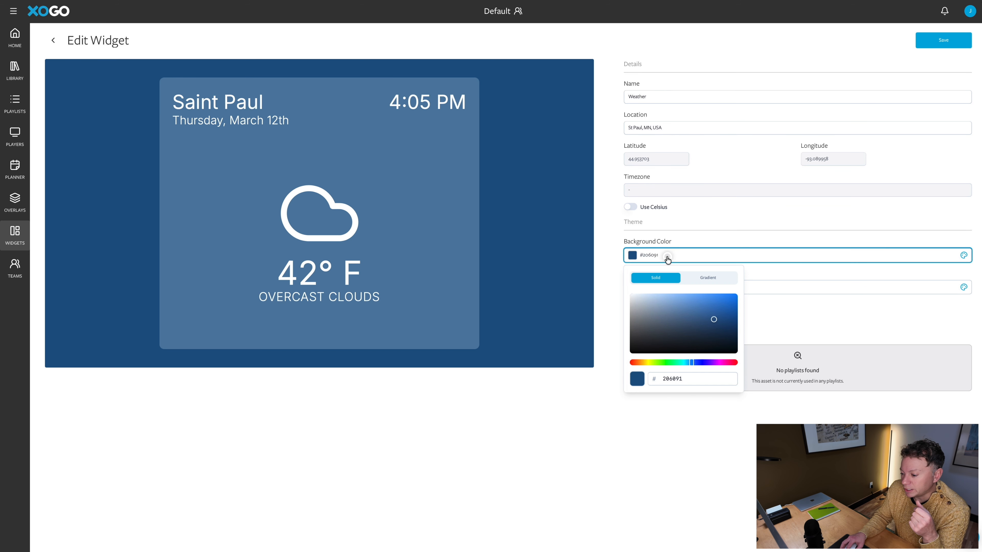
pyautogui.click(701, 309)
pyautogui.click(674, 329)
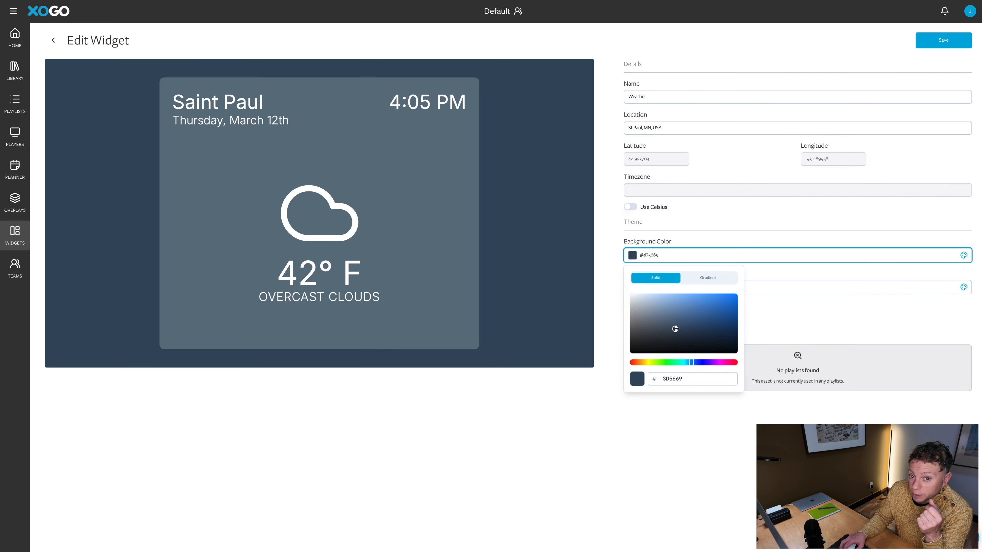
pyautogui.click(663, 336)
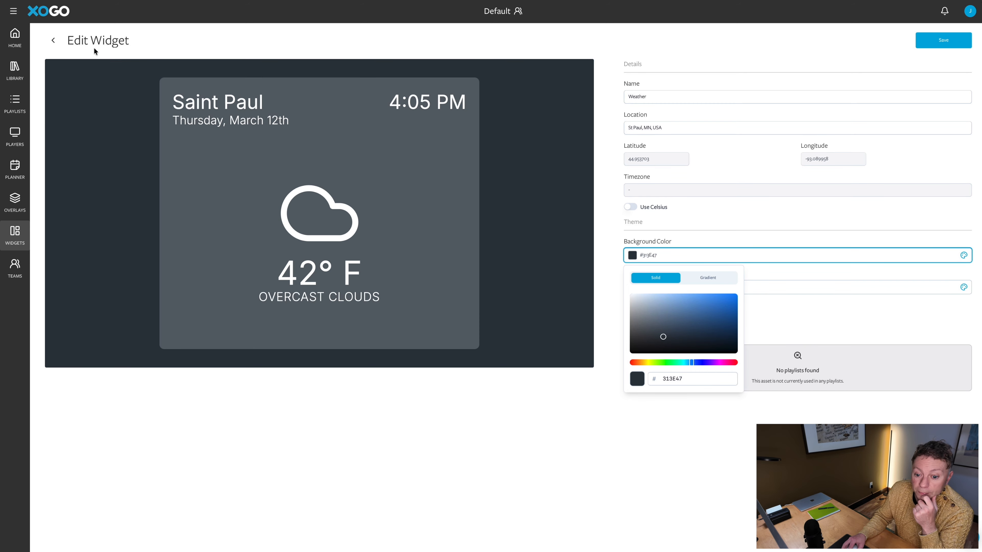
pyautogui.click(53, 40)
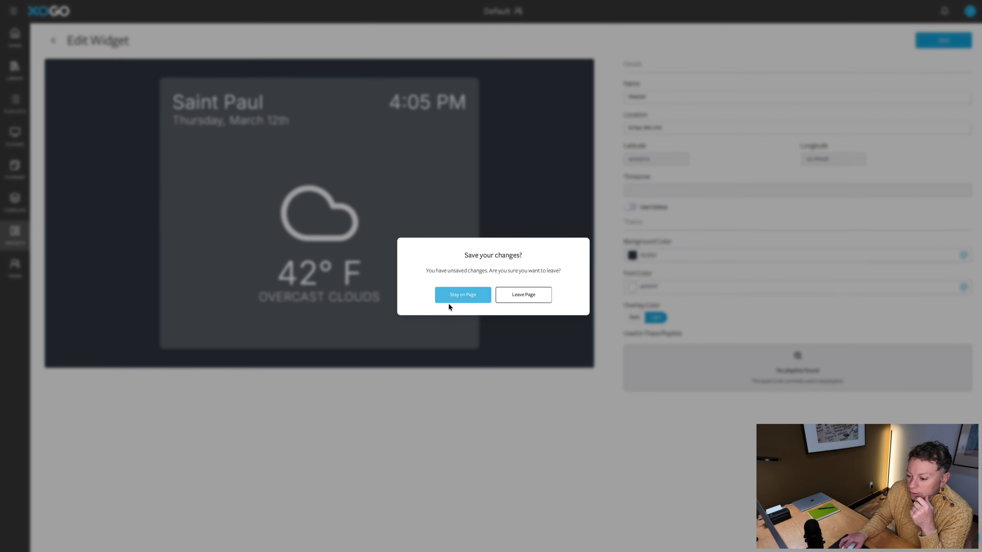
pyautogui.click(503, 296)
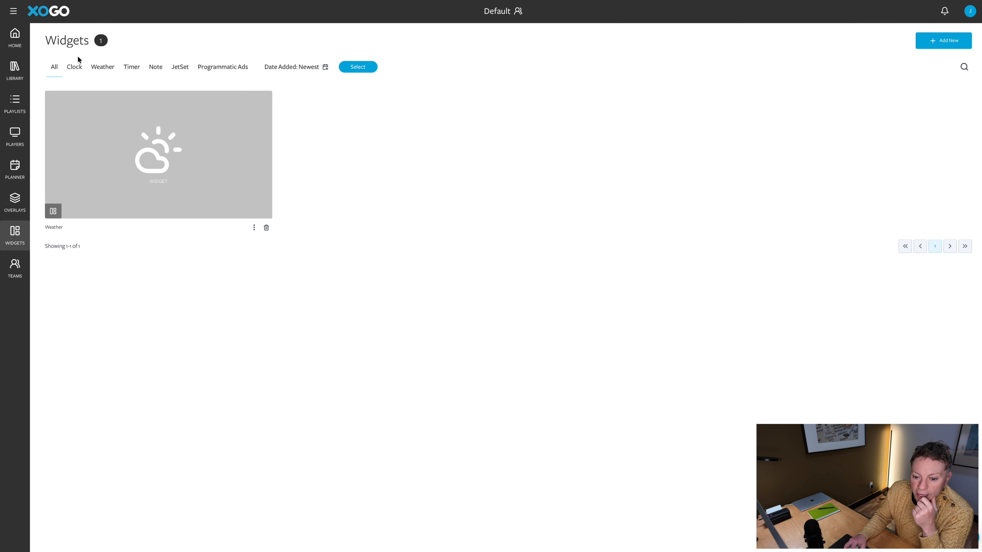
# Return to the home dashboard and list the Add New options
pyautogui.click(11, 36)
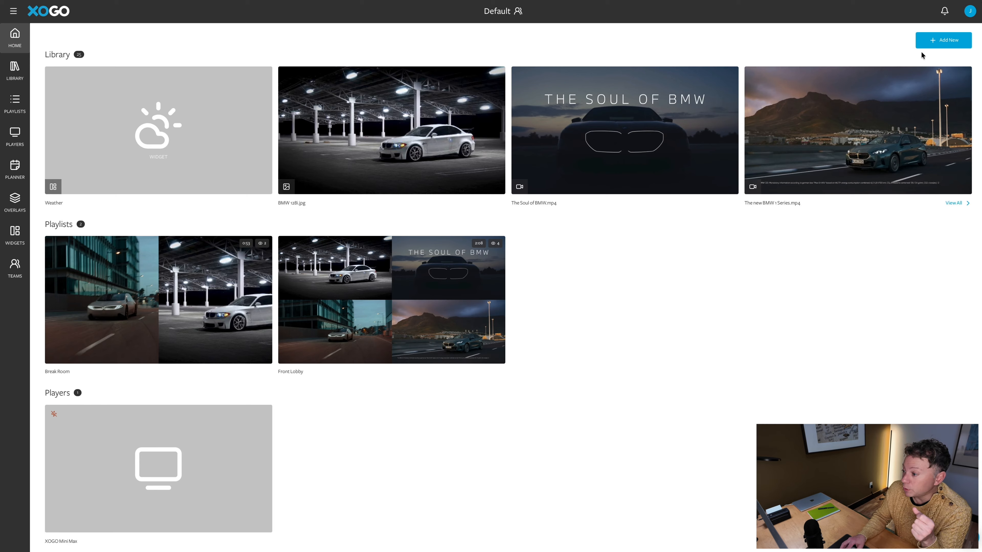
pyautogui.click(947, 44)
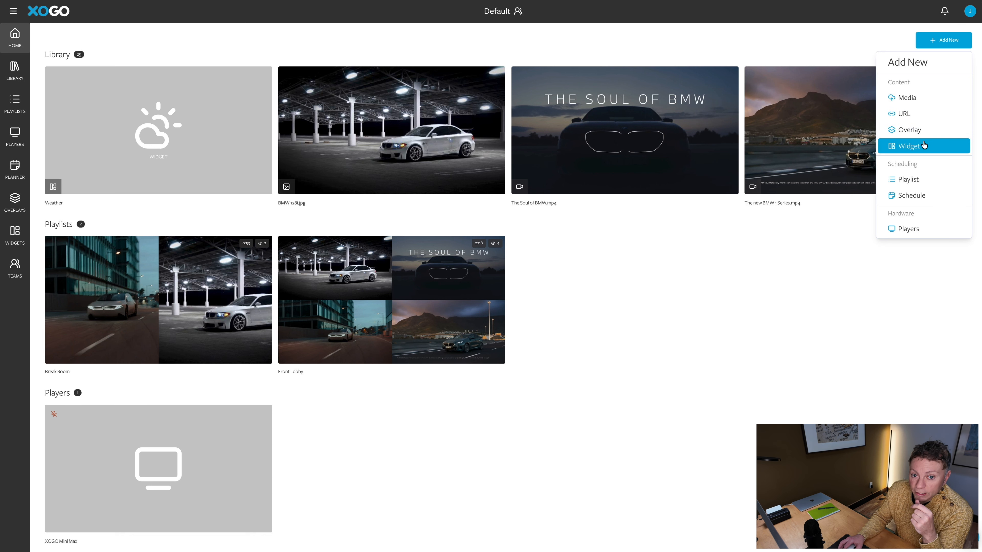
# Start a new playlist named 'Manufacturing Floor'
pyautogui.click(920, 178)
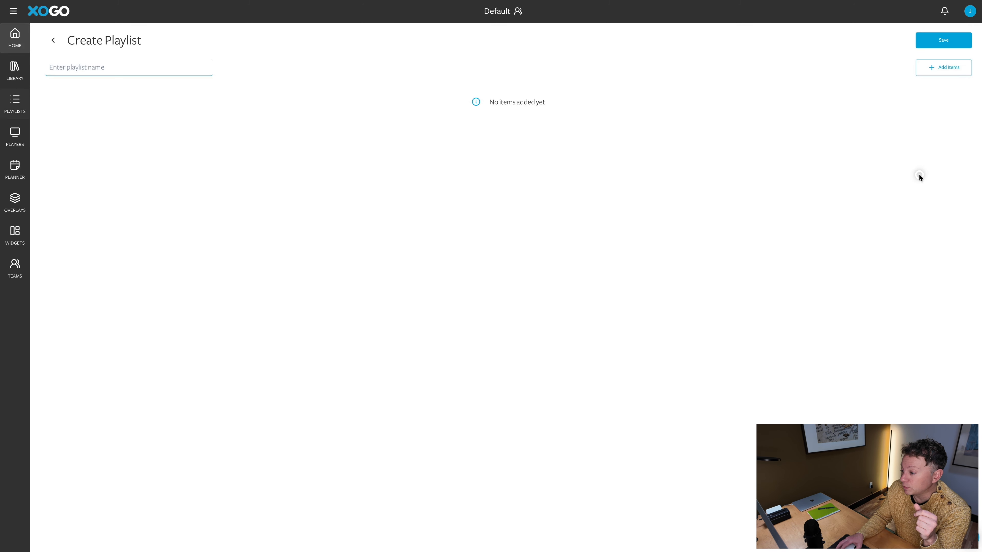
pyautogui.click(129, 71)
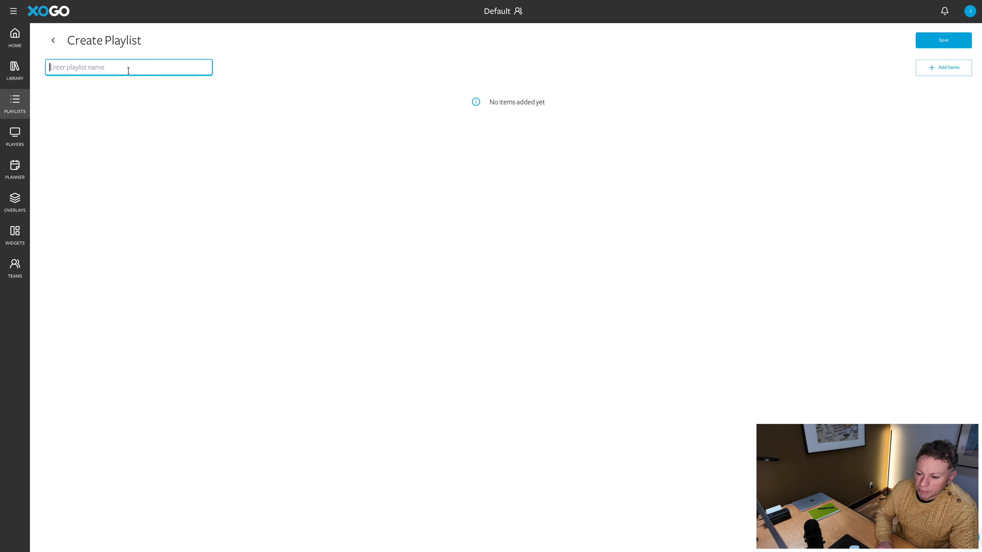
pyautogui.write('Manufac')
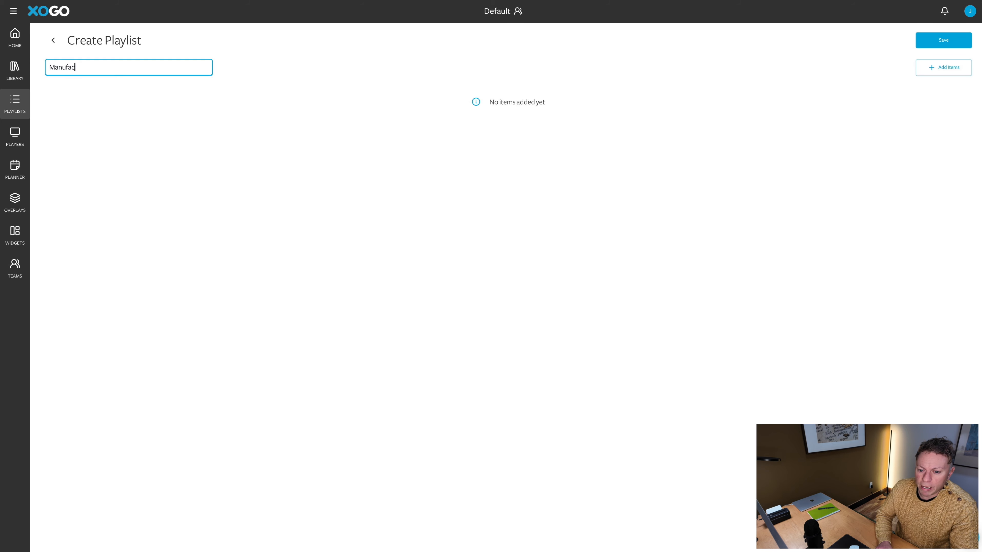
pyautogui.write('turing Floor')
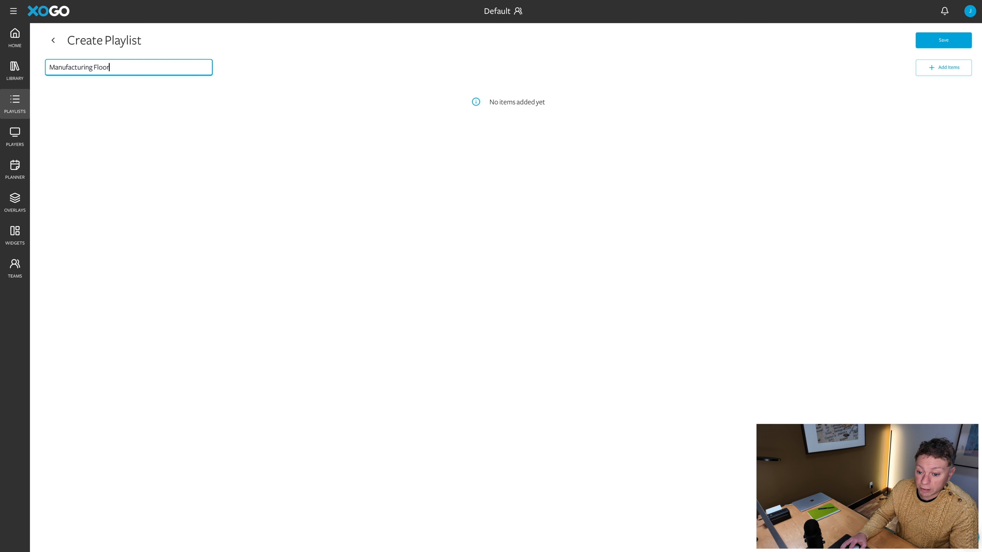
# Add BMW 128i.jpg, THE NEW FRIENDS video and Seenspire BMW Insta to the playlist
pyautogui.click(924, 69)
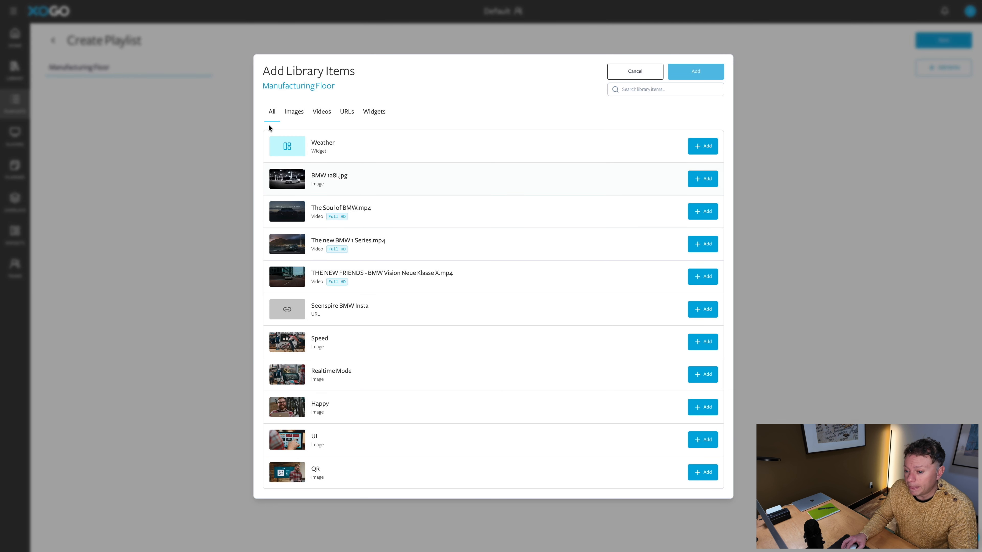
pyautogui.click(294, 115)
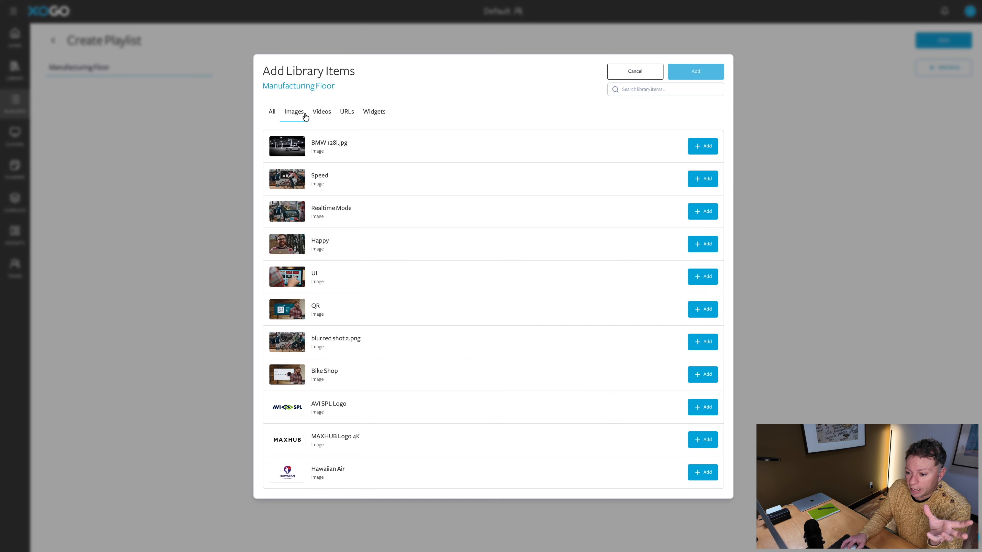
pyautogui.click(319, 116)
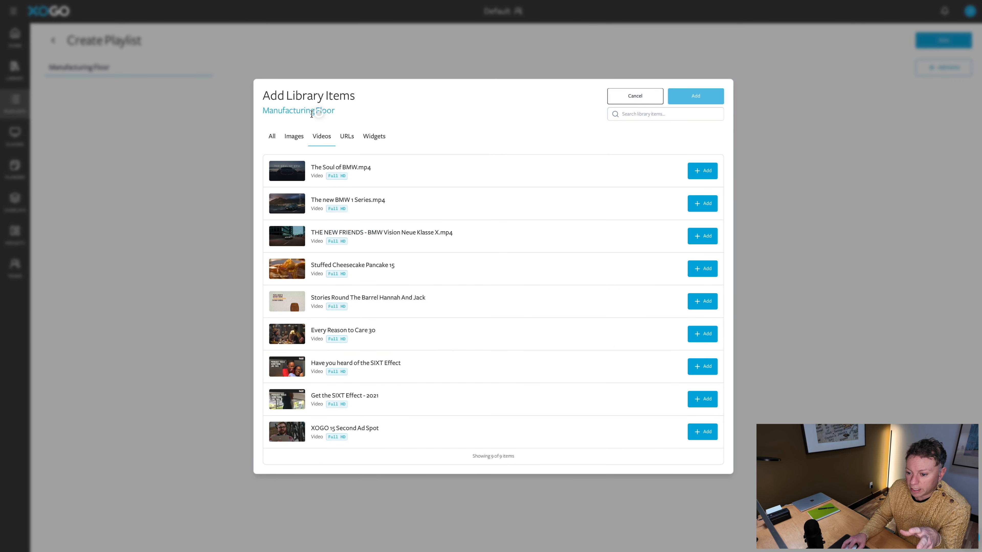
pyautogui.click(293, 136)
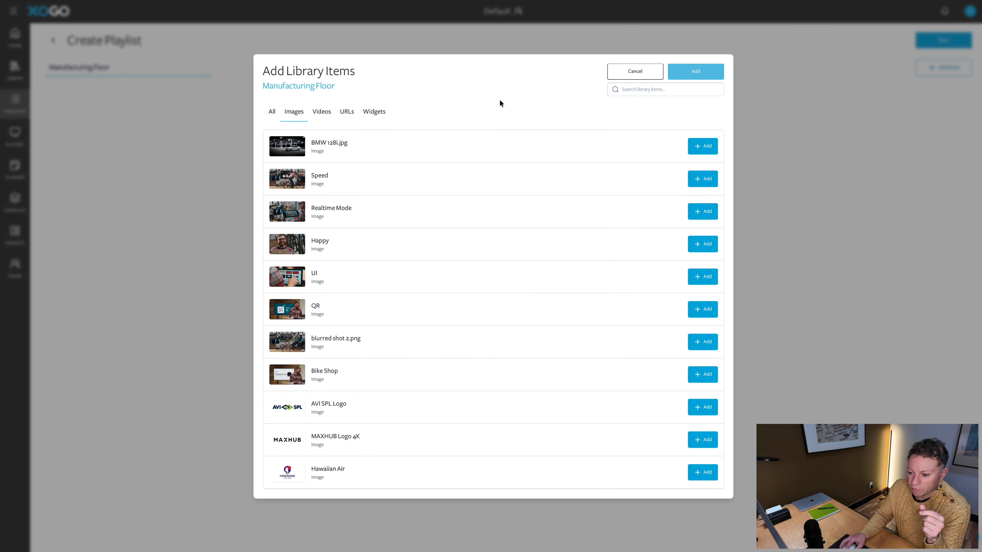
pyautogui.click(274, 112)
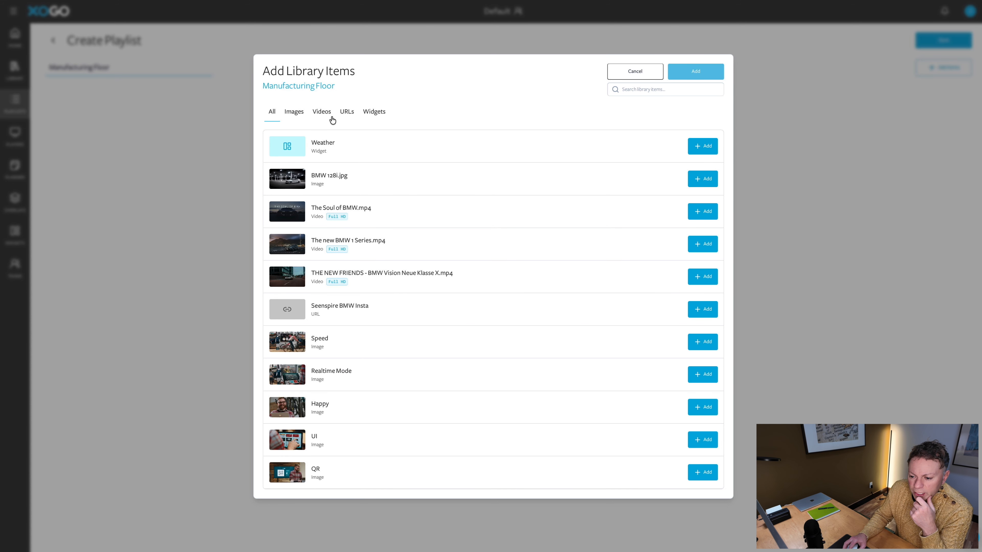
pyautogui.click(700, 183)
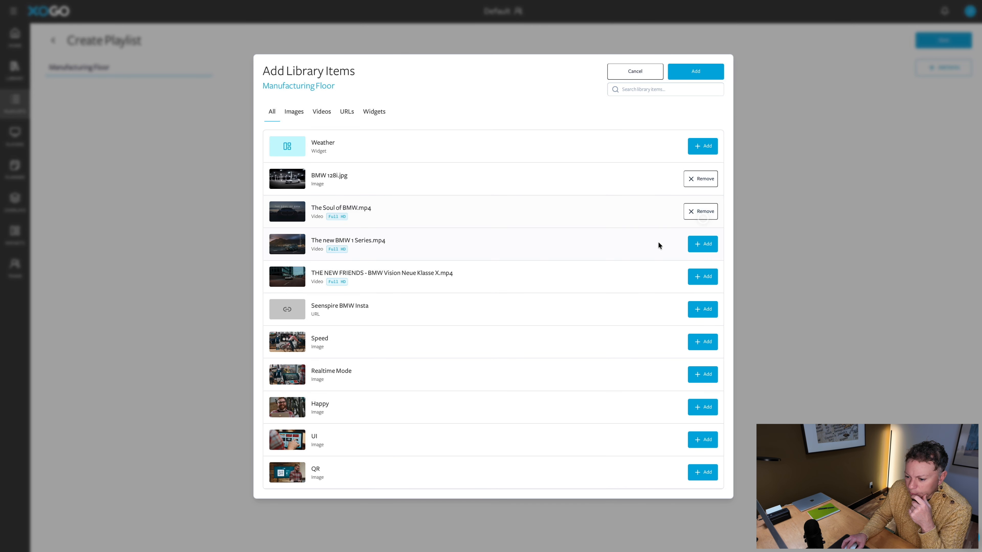
pyautogui.click(699, 277)
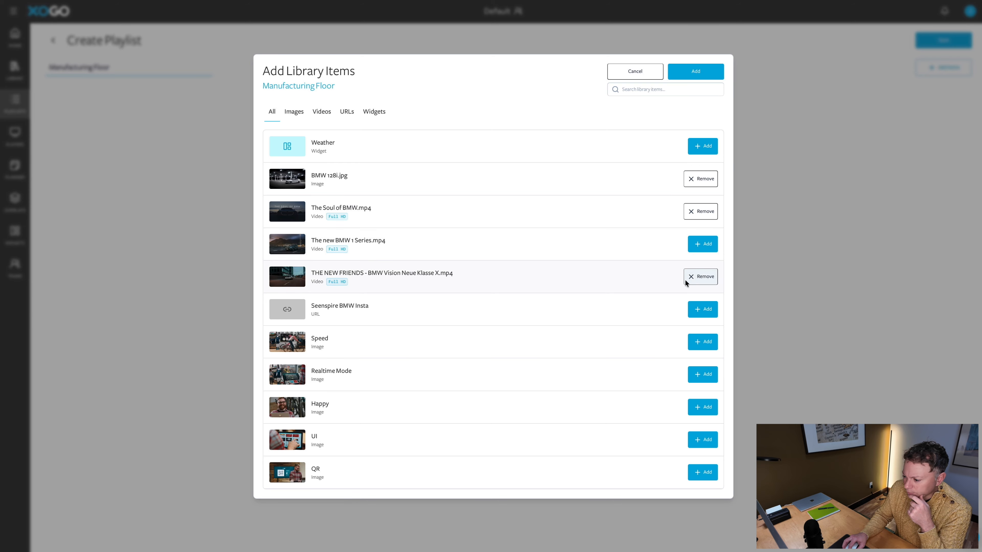
pyautogui.click(712, 313)
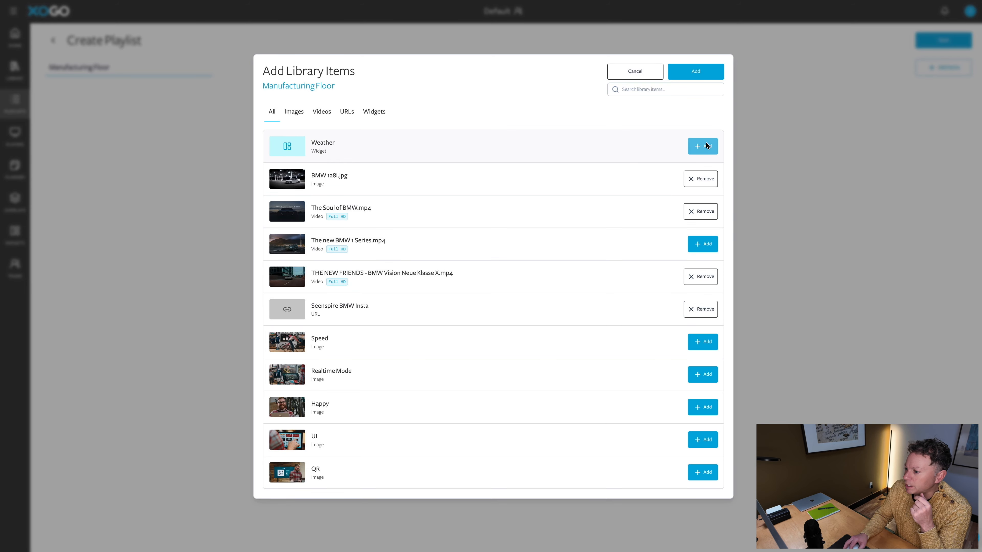
pyautogui.click(703, 74)
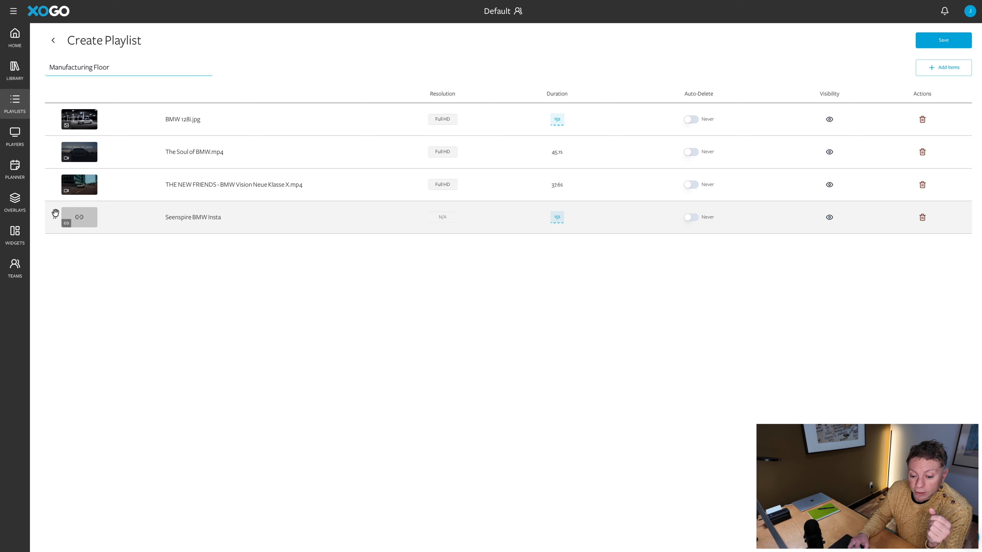
# Drag Seenspire BMW Insta to the top of the Manufacturing Floor playlist
pyautogui.moveTo(55, 215); pyautogui.dragTo(50, 149)
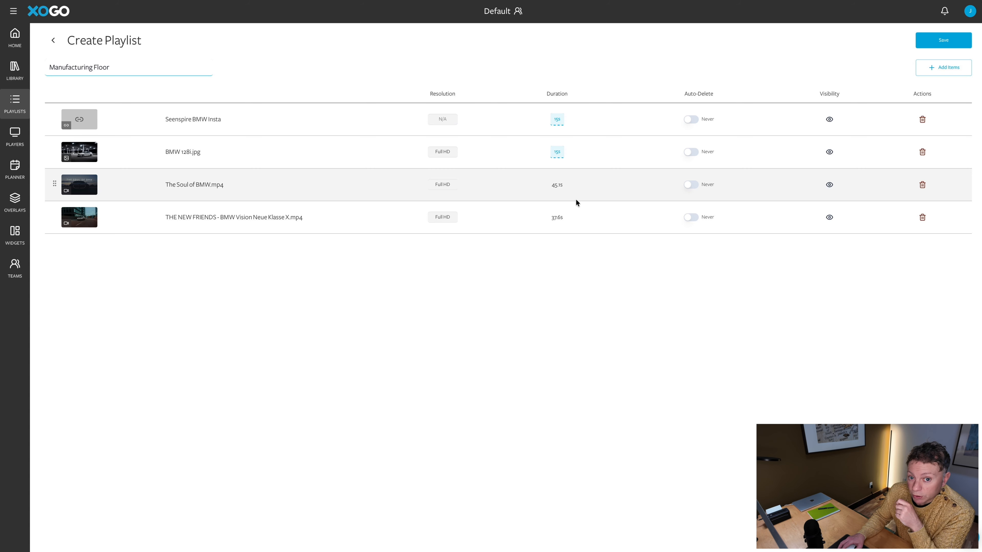
pyautogui.click(557, 152)
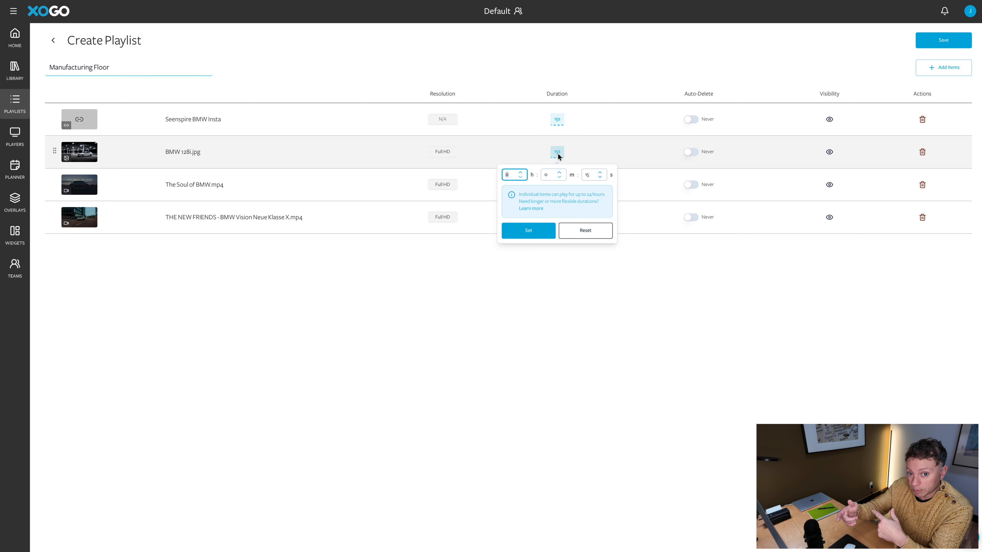
pyautogui.click(546, 229)
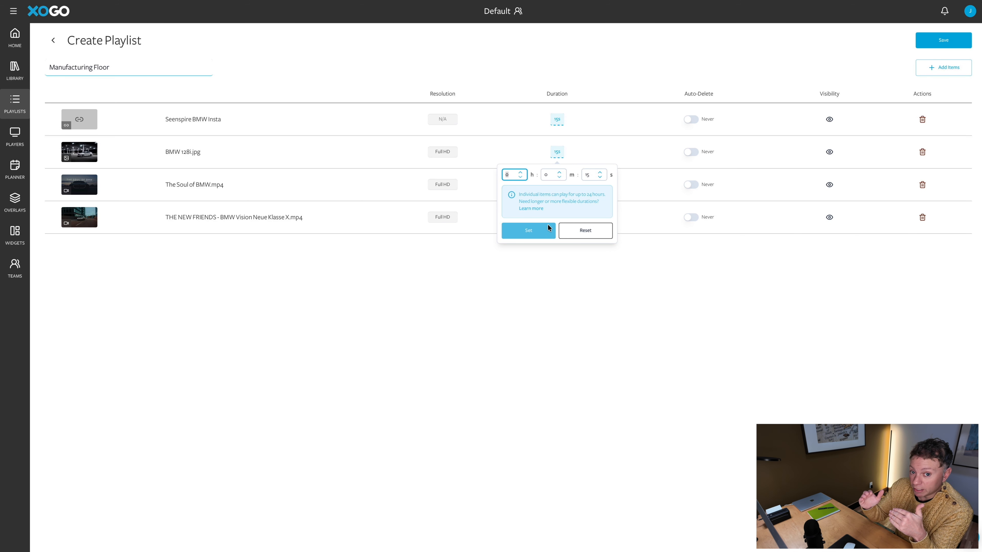
pyautogui.click(576, 88)
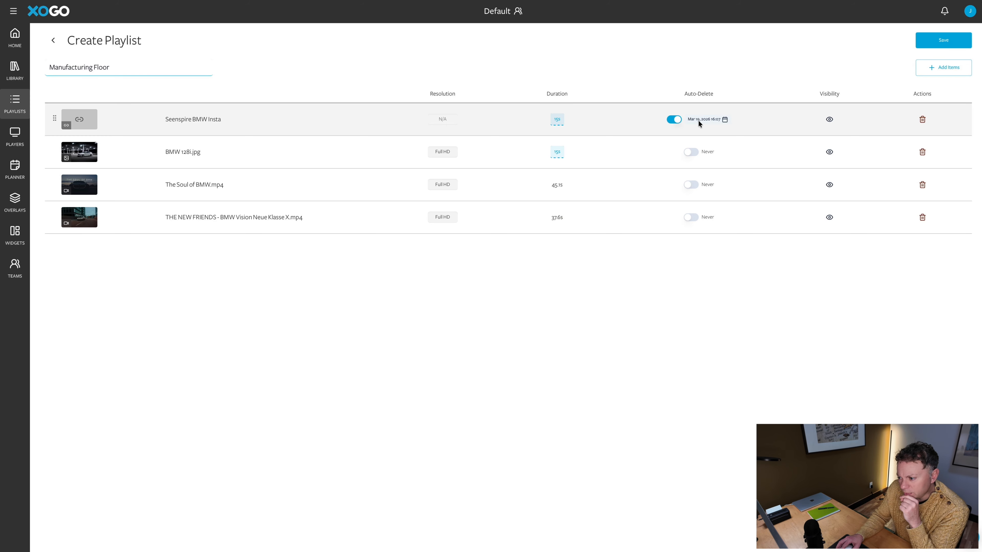
pyautogui.click(698, 120)
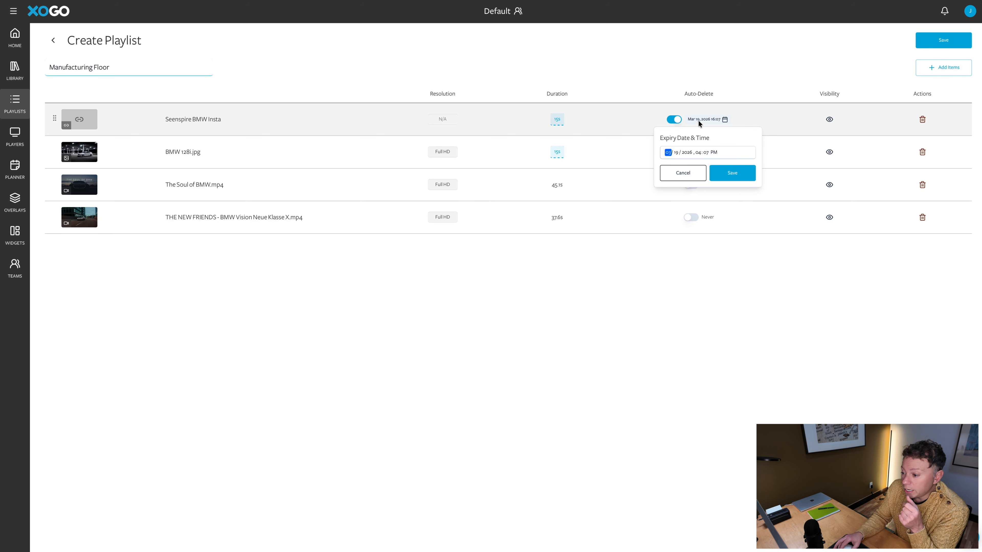
pyautogui.click(676, 152)
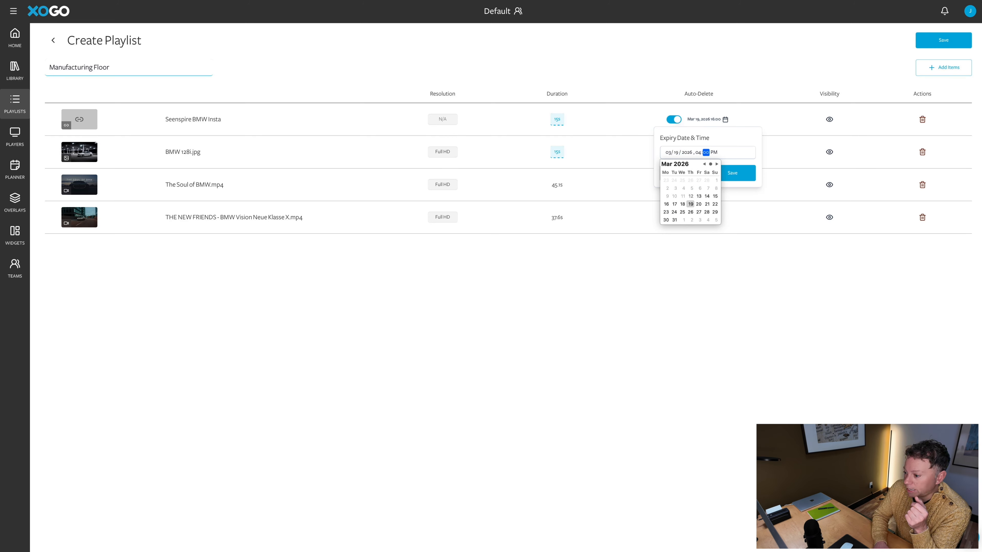
pyautogui.write('9')
pyautogui.click(734, 175)
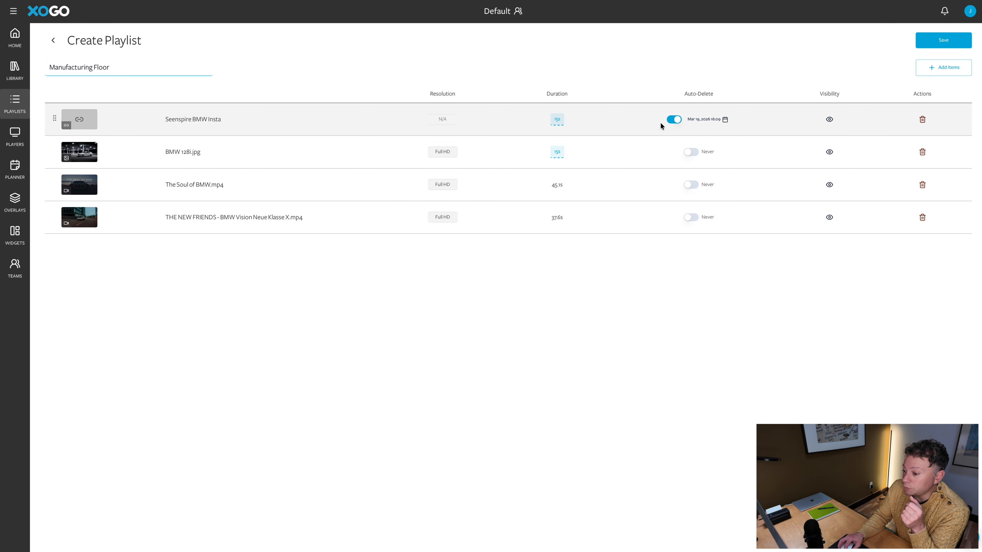
pyautogui.click(669, 119)
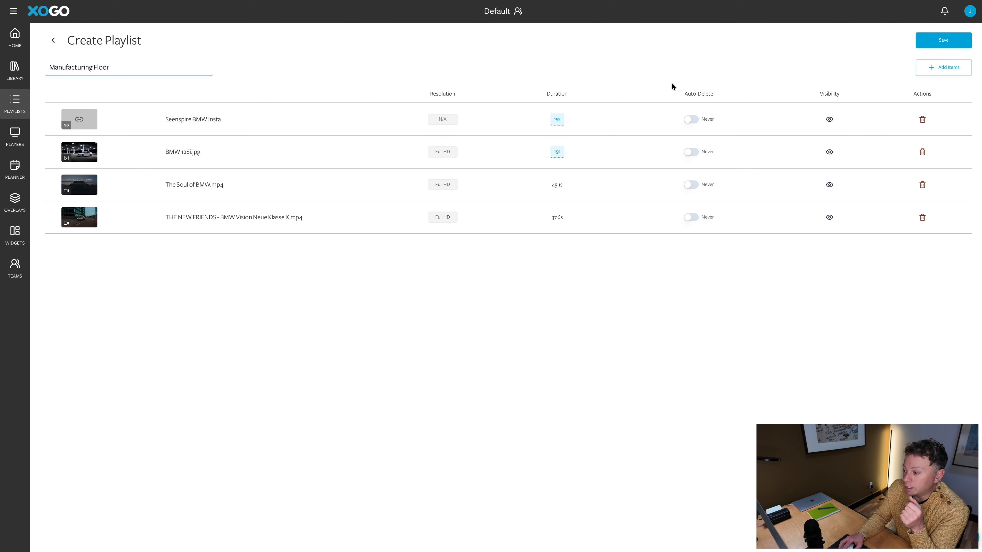
# Save the playlist, open its scheduling, and collapse Sunday–Wednesday before re-expanding Sunday
pyautogui.click(959, 41)
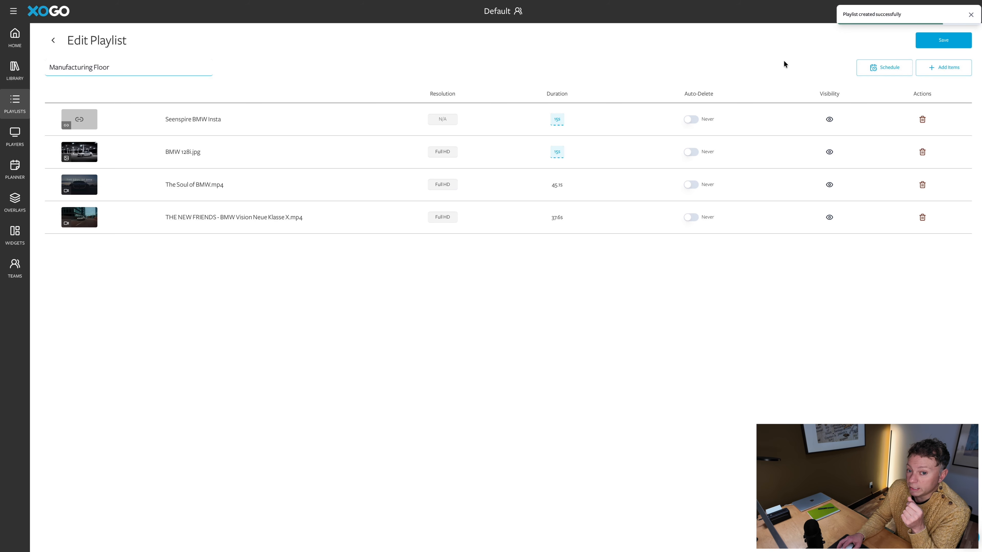
pyautogui.click(860, 68)
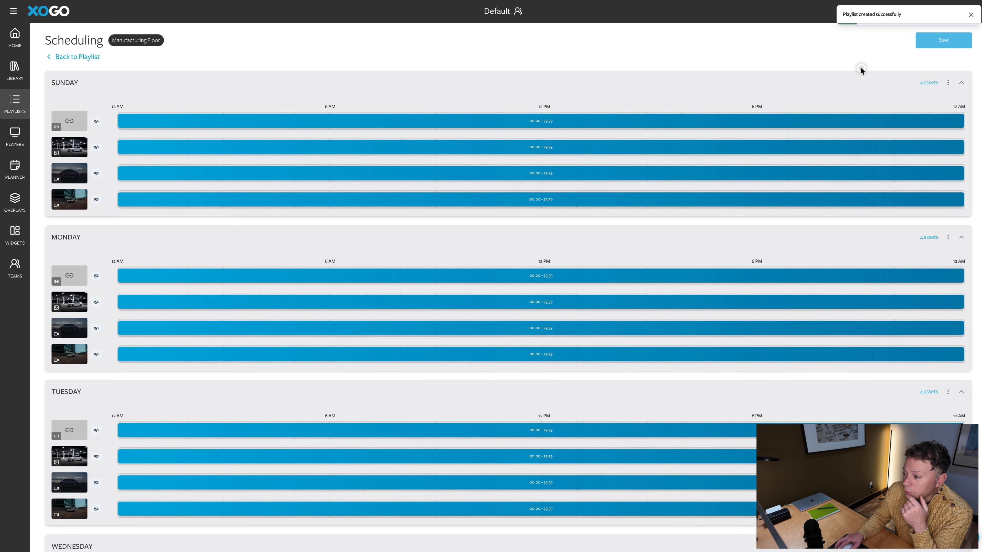
pyautogui.click(615, 77)
pyautogui.click(619, 107)
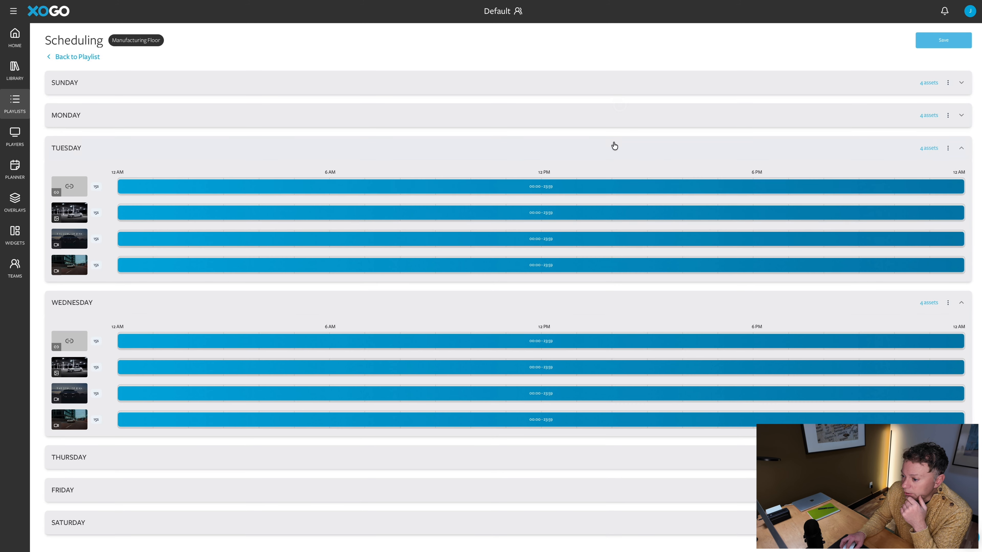
pyautogui.click(611, 147)
pyautogui.click(607, 176)
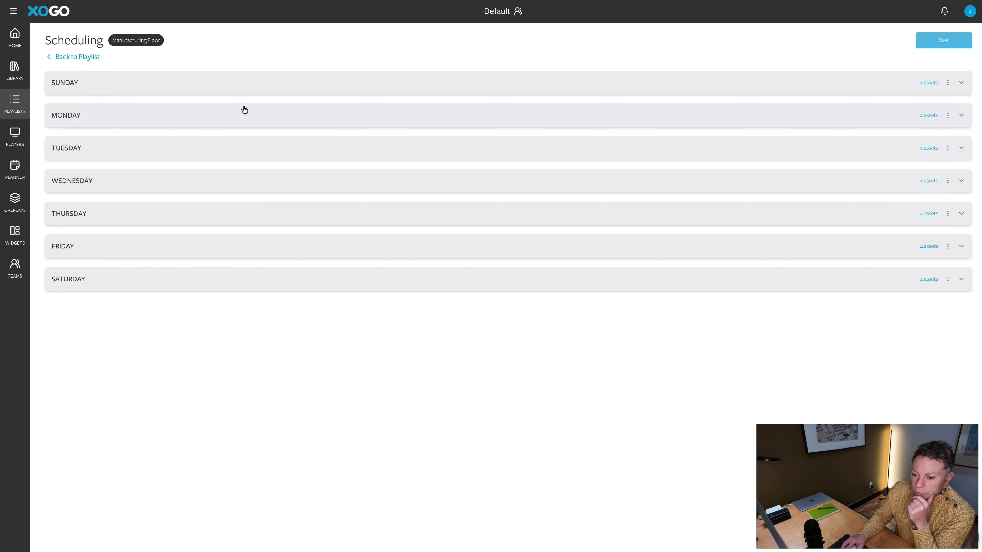
pyautogui.click(291, 88)
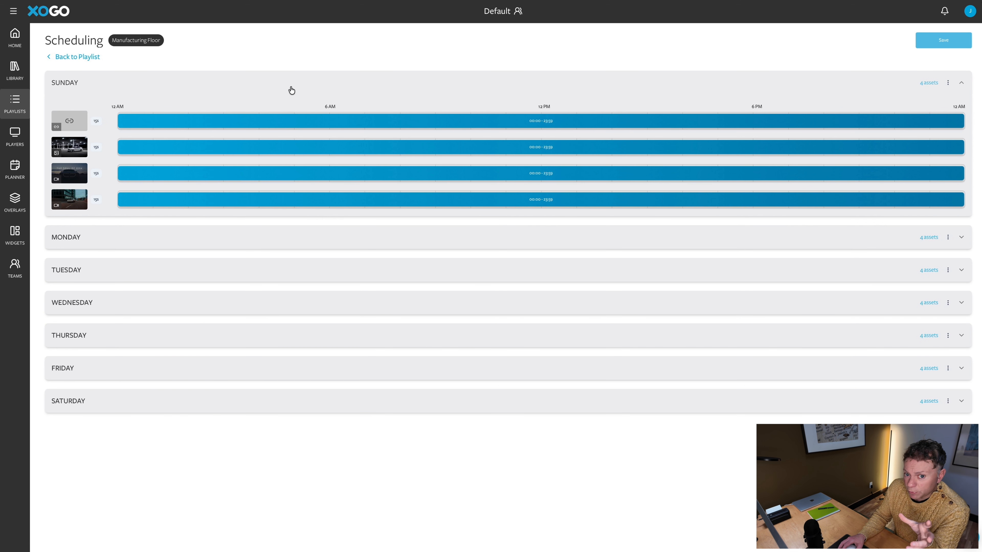
# Limit Sunday's first asset, the Seenspire link, to 00:00–11:59 AM
pyautogui.click(340, 245)
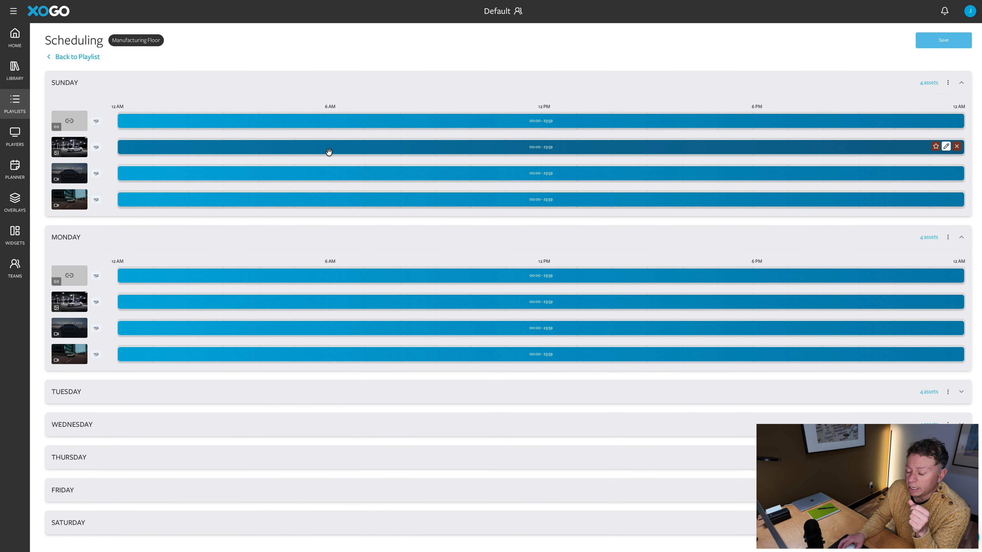
pyautogui.click(306, 123)
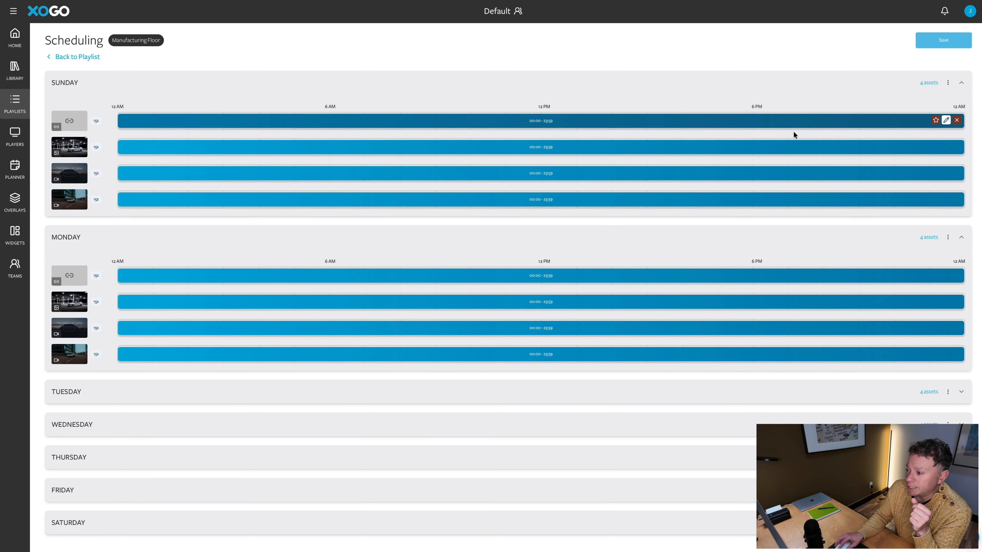
pyautogui.click(946, 121)
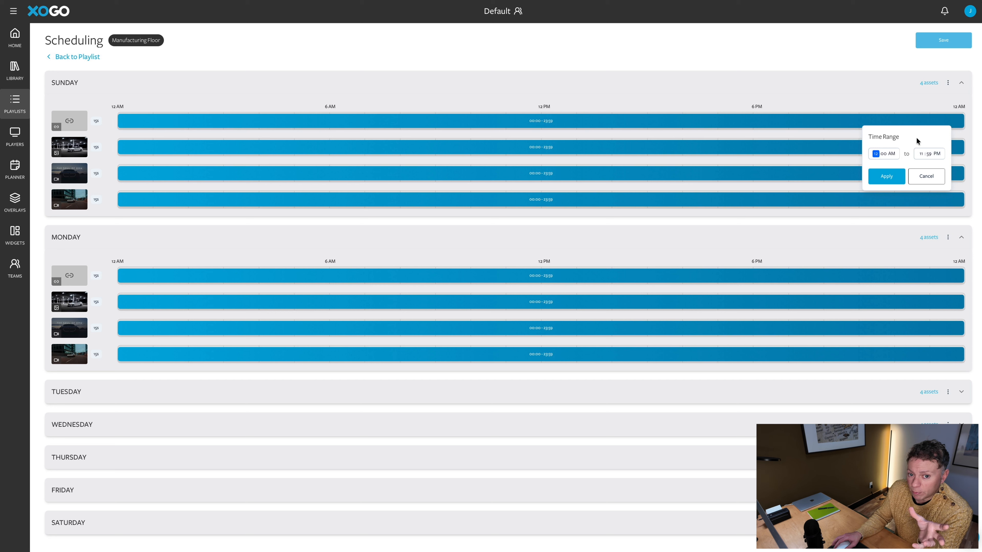
pyautogui.click(849, 47)
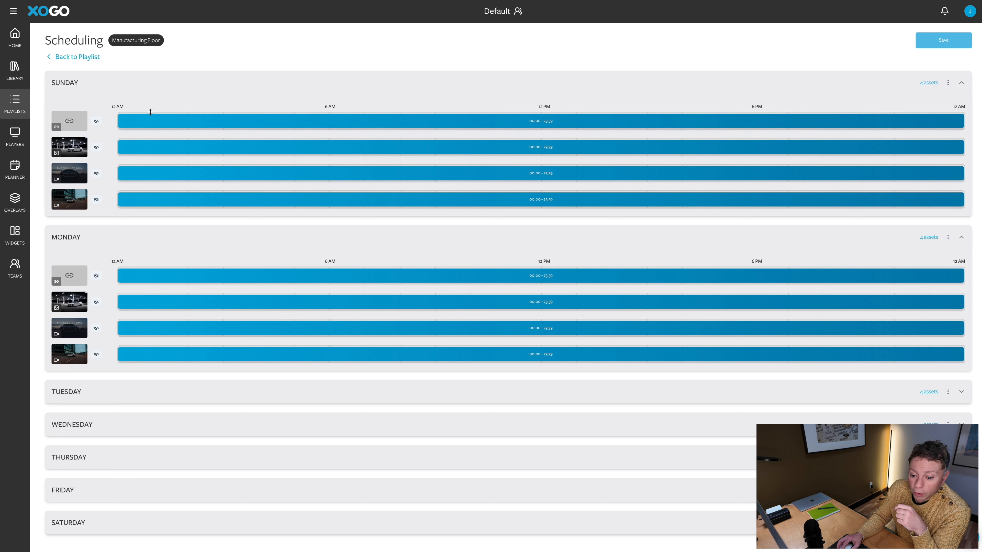
pyautogui.moveTo(119, 123); pyautogui.dragTo(145, 121)
pyautogui.moveTo(226, 120); pyautogui.dragTo(118, 124)
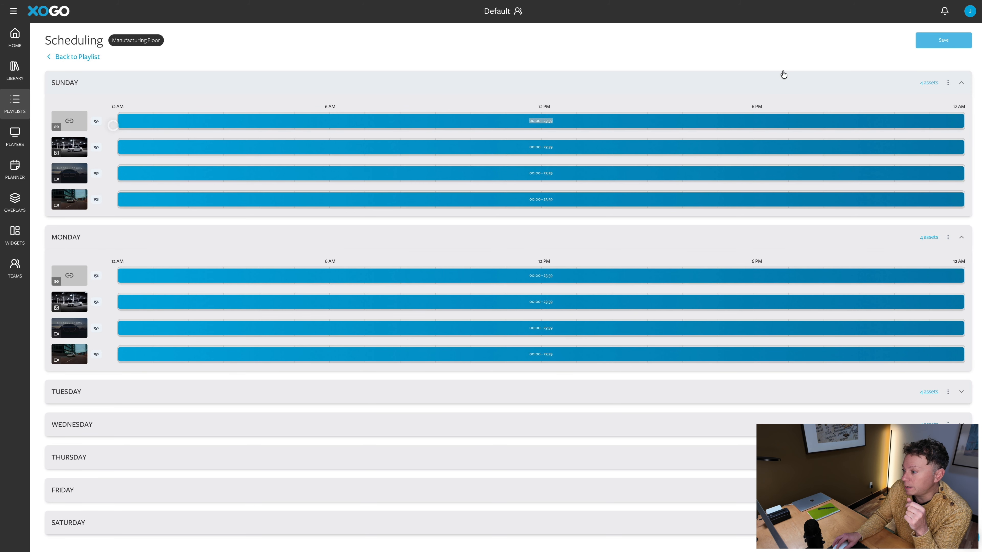
pyautogui.click(946, 120)
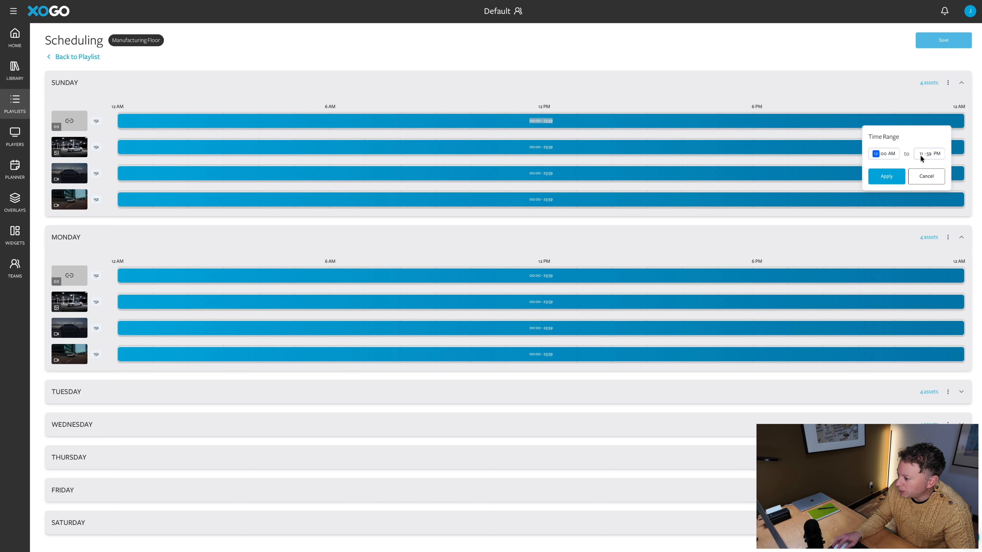
pyautogui.click(935, 154)
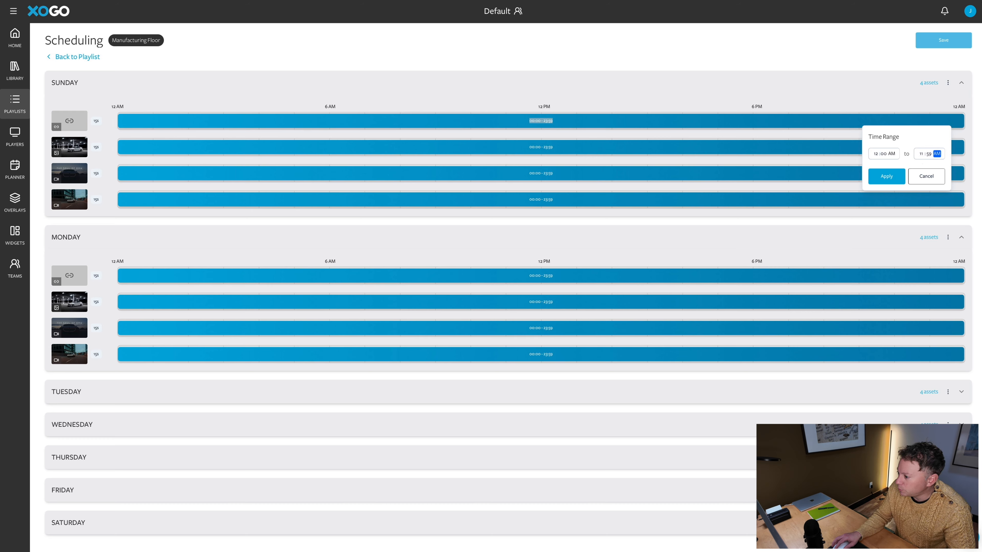
pyautogui.click(889, 176)
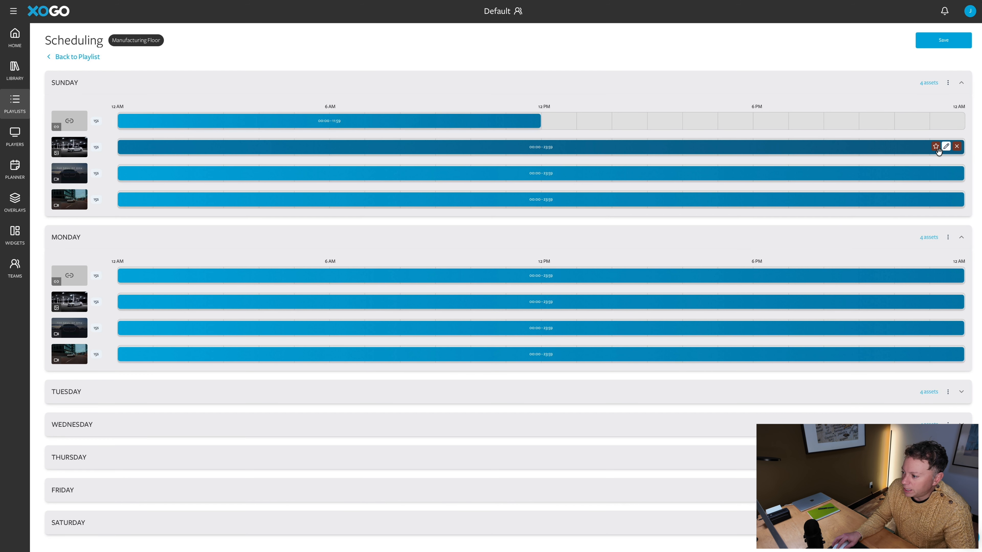
# Make Sunday's second asset start at 12:00 PM, running to 23:59, and remove the third and fourth assets
pyautogui.click(945, 148)
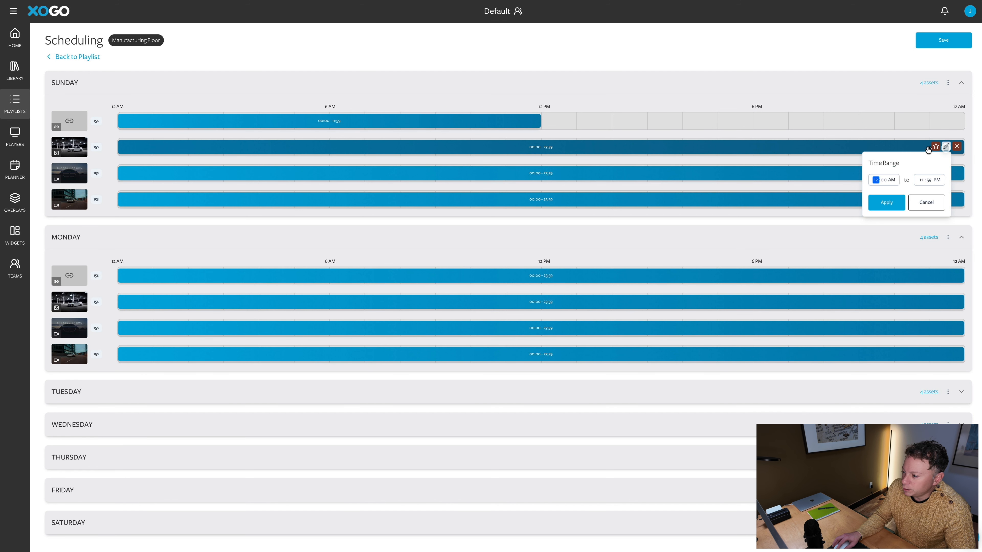
pyautogui.click(892, 180)
pyautogui.press('Up')
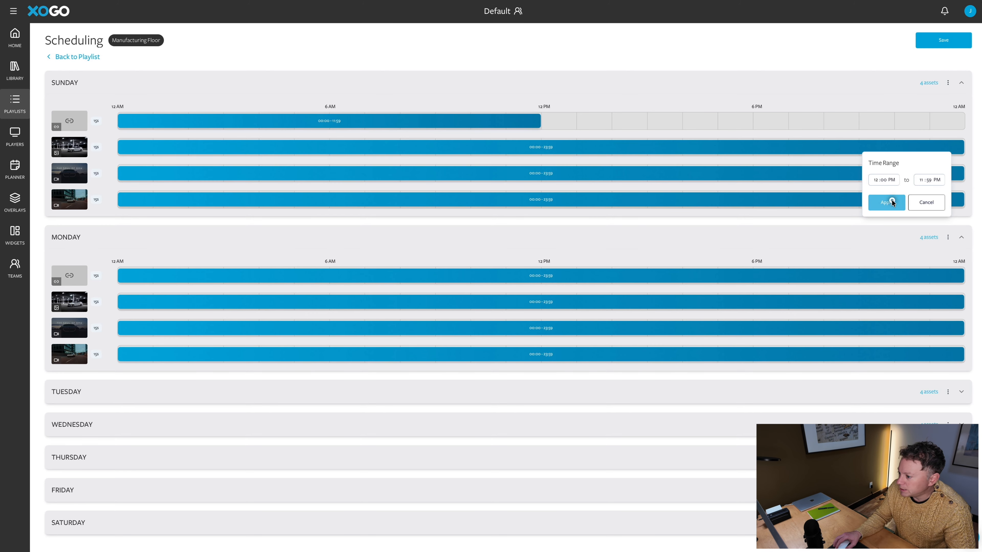
pyautogui.click(885, 202)
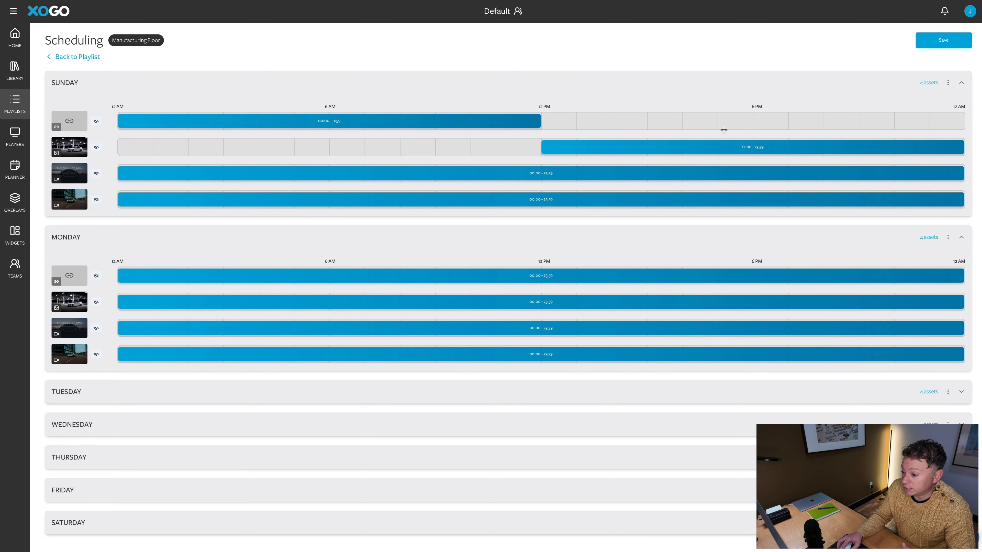
pyautogui.click(957, 173)
pyautogui.click(957, 199)
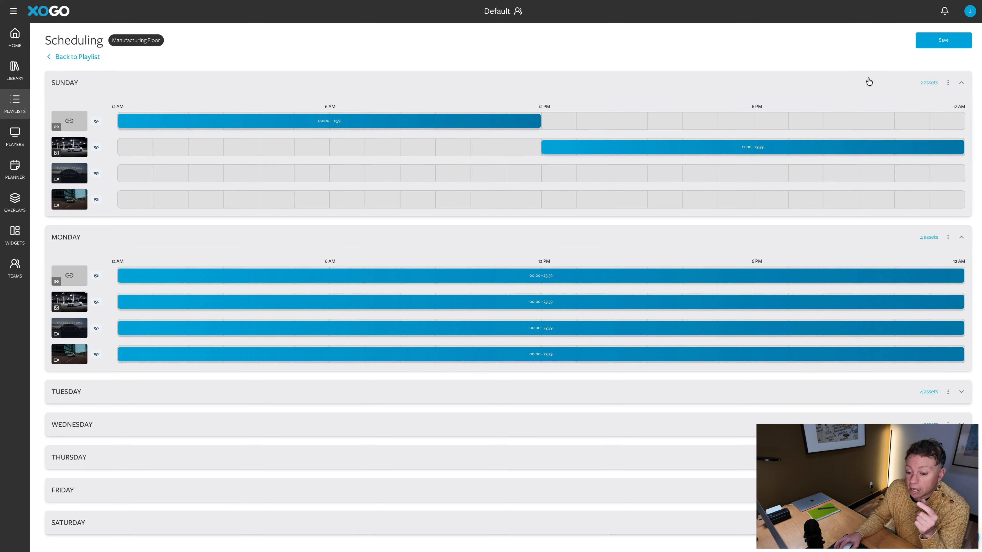
# Copy Sunday's two-asset schedule onto Monday with Copy Day, then save the schedule
pyautogui.click(947, 82)
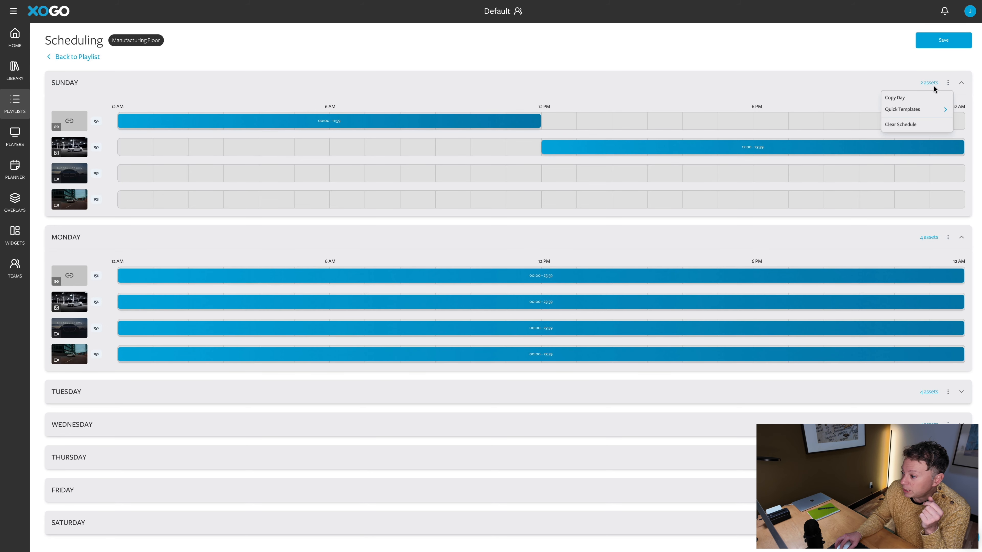
pyautogui.click(925, 97)
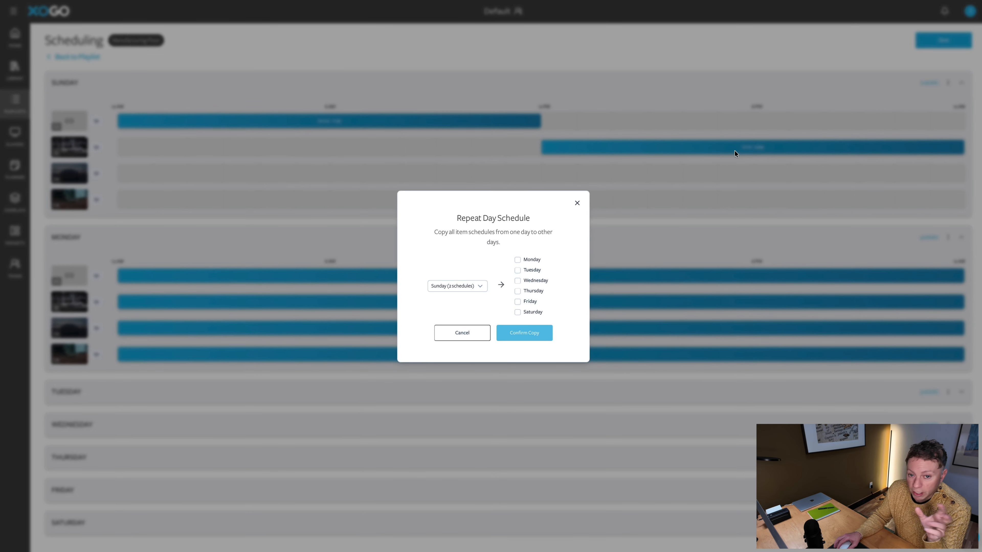
pyautogui.click(464, 286)
pyautogui.click(464, 286)
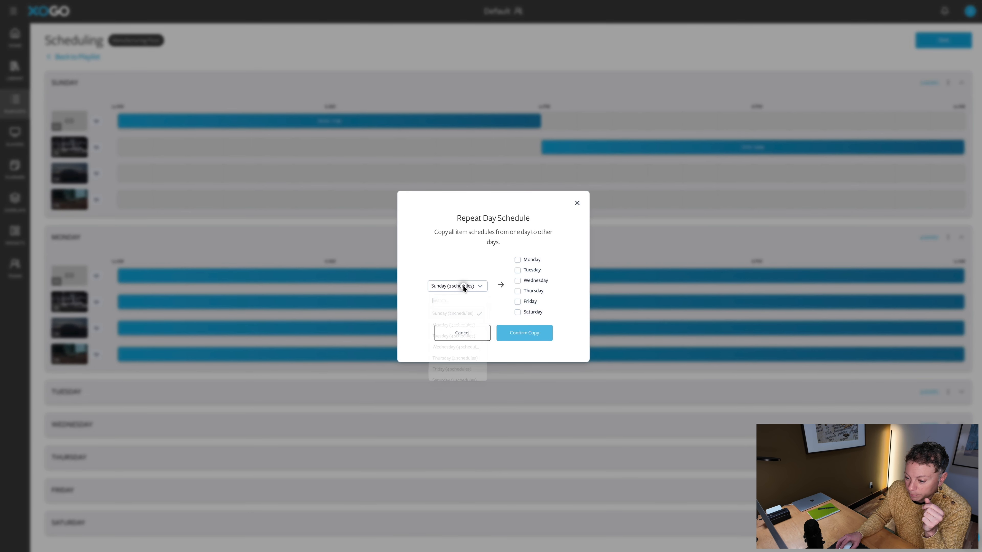
pyautogui.click(517, 260)
pyautogui.click(523, 335)
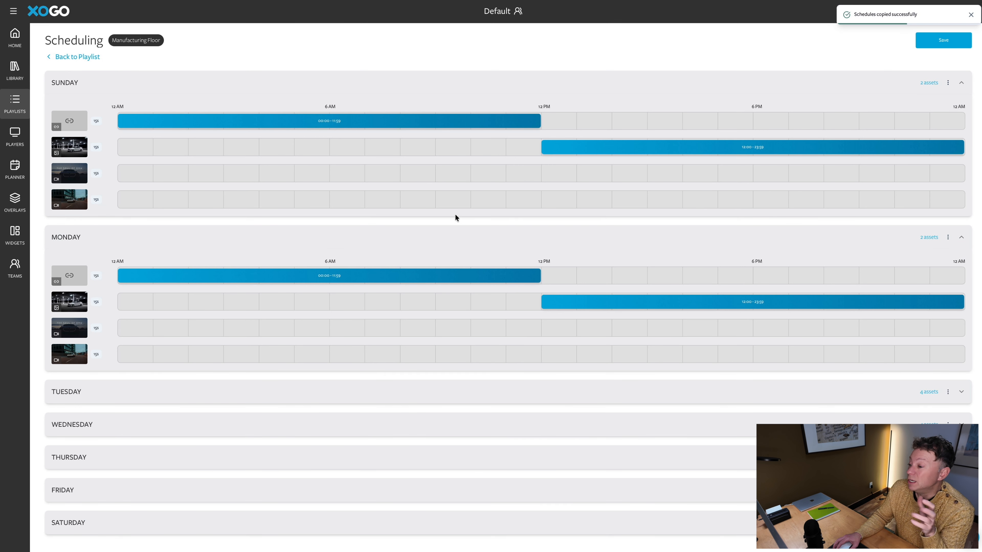
pyautogui.click(937, 43)
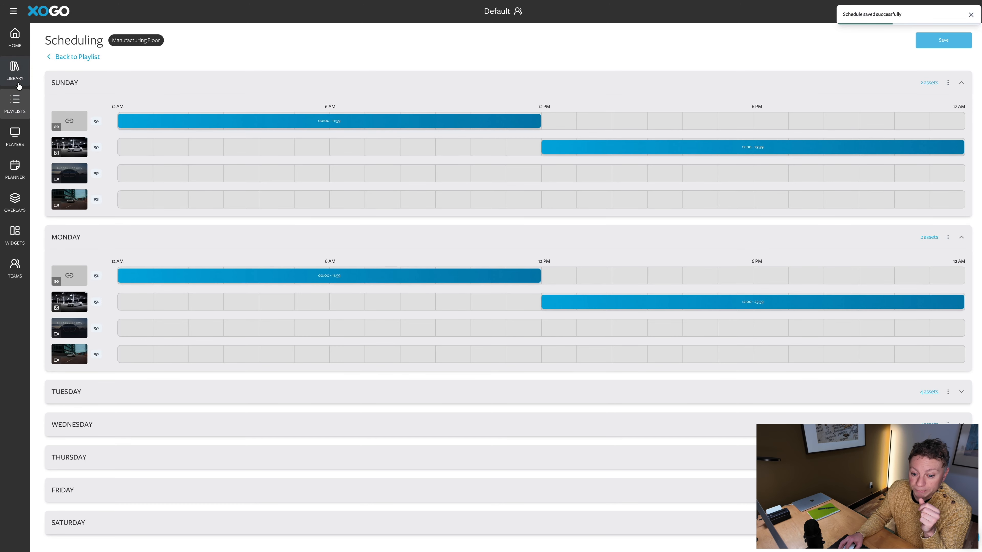
# Start a new player from the dashboard's add menu and enter the player's name
pyautogui.click(14, 101)
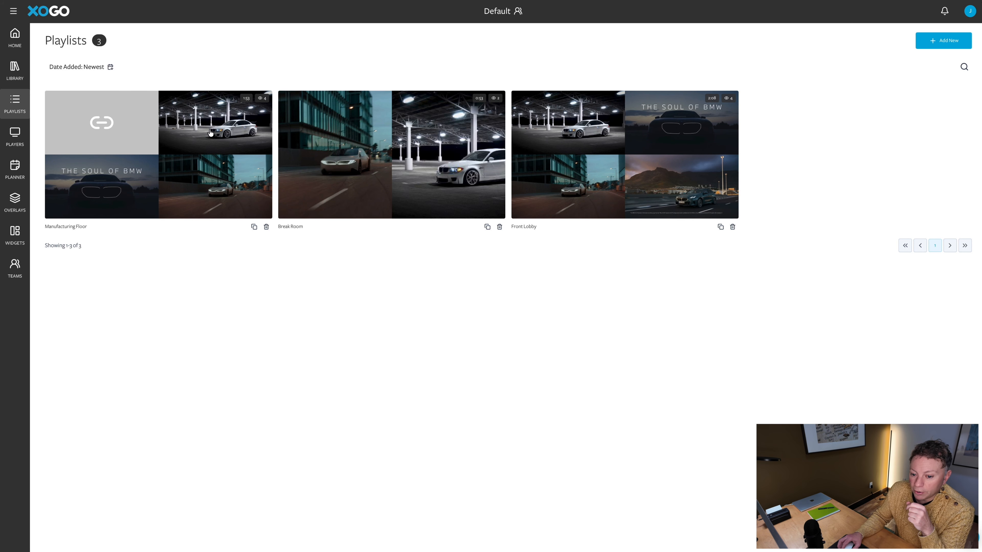
pyautogui.click(15, 35)
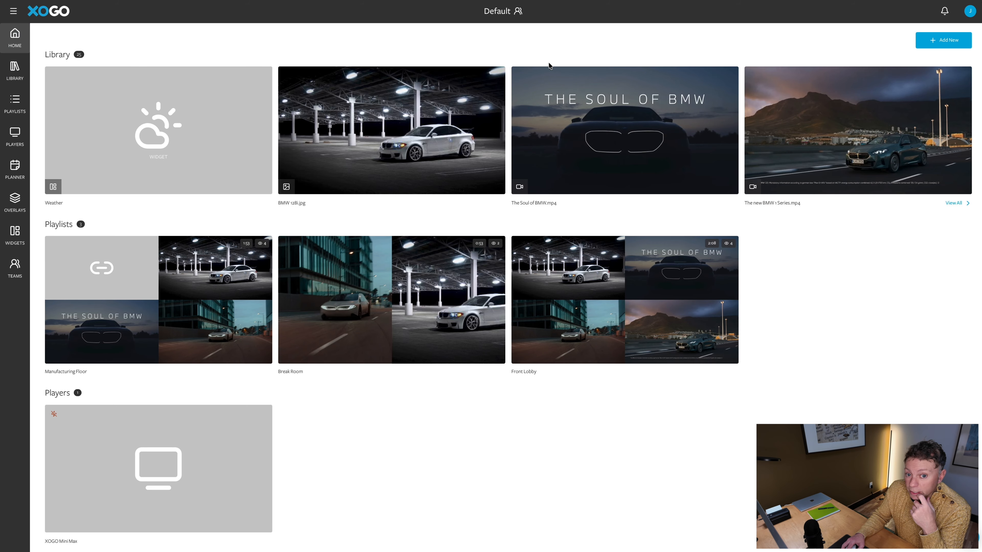
pyautogui.click(926, 42)
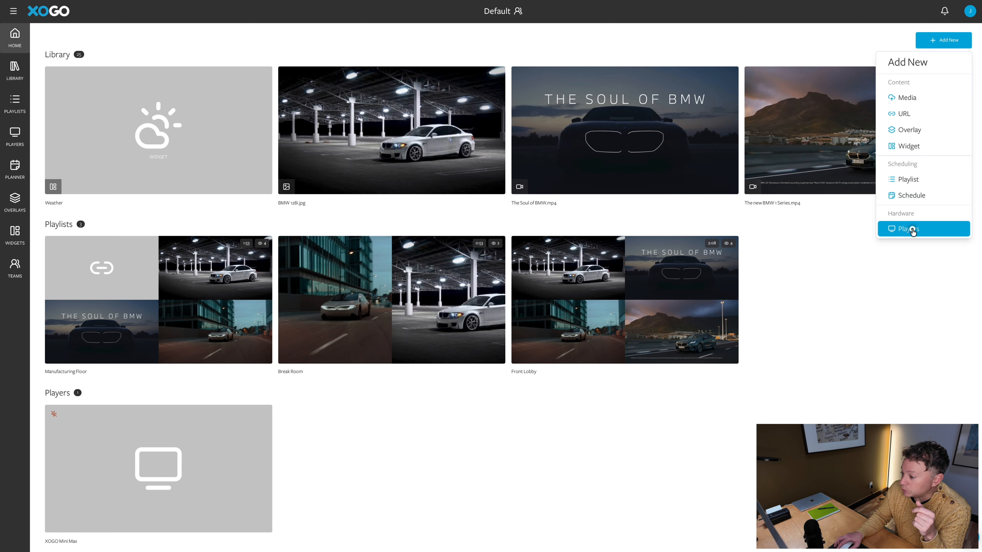
pyautogui.click(909, 228)
pyautogui.click(432, 68)
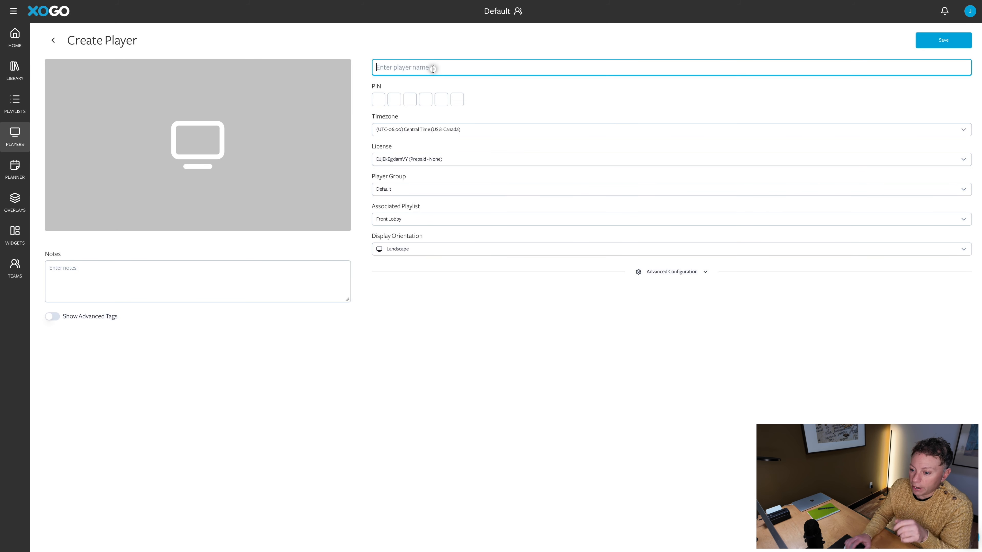
pyautogui.write('Jus')
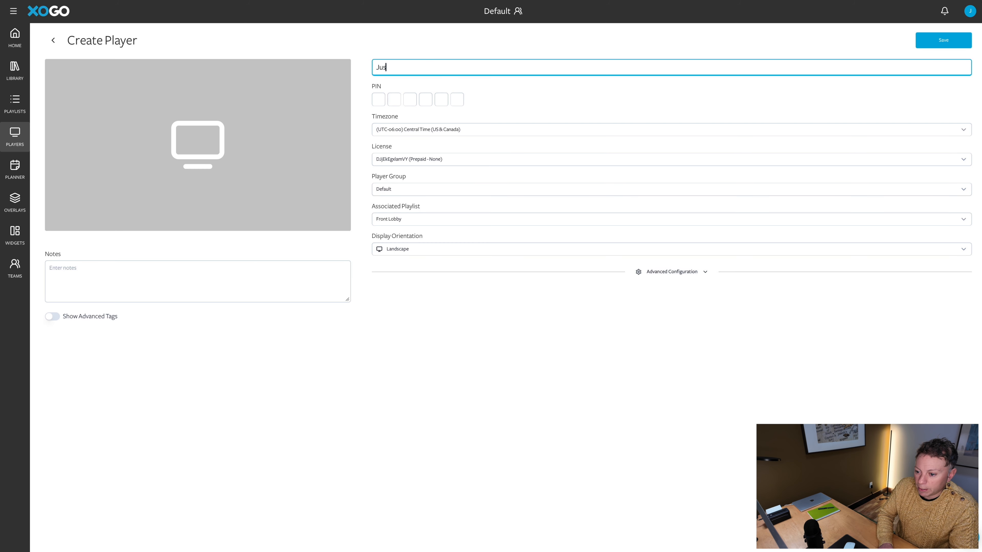
pyautogui.write('tin Safari')
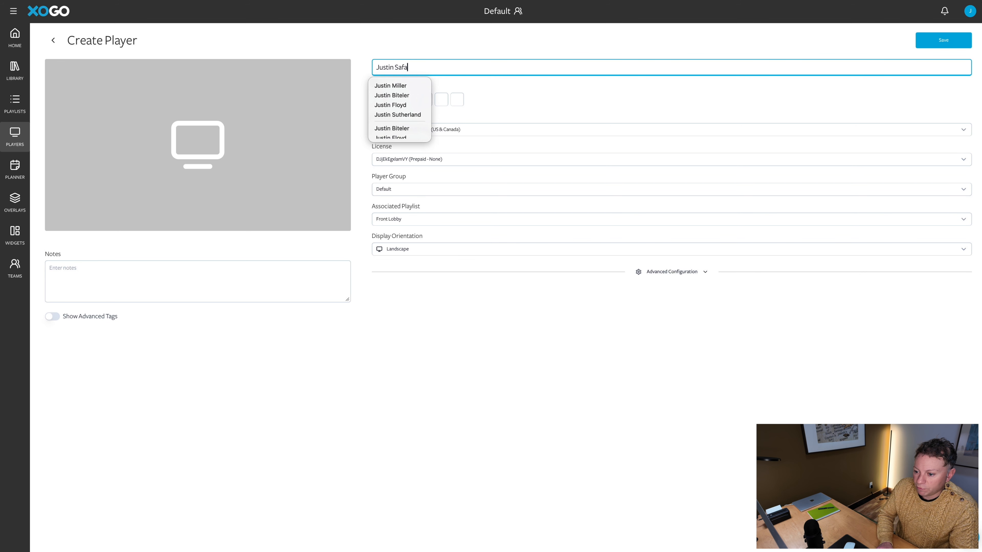
pyautogui.click(582, 99)
# Copy the pairing PIN from the player.xogo.io page, then return to the form's PIN field
pyautogui.moveTo(565, 24)
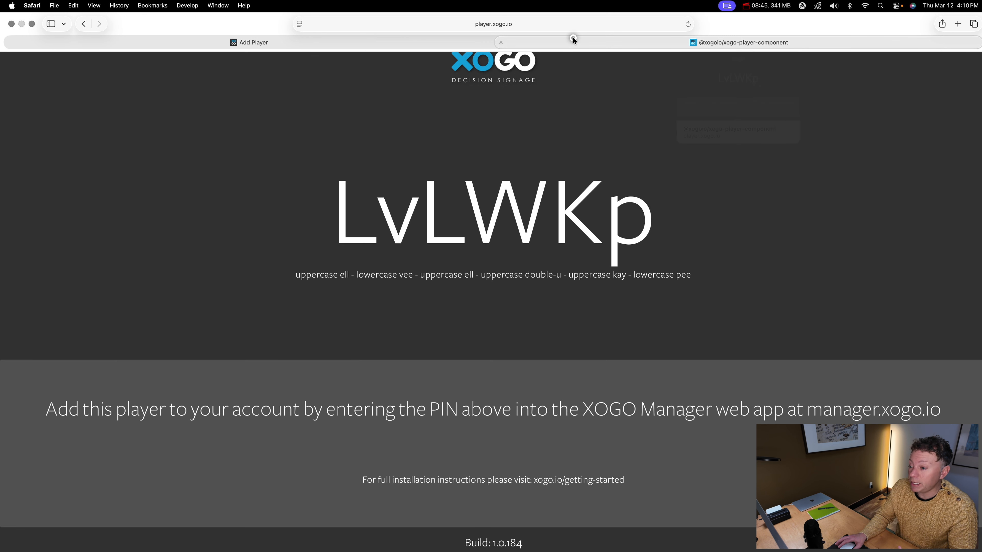
pyautogui.click(573, 40)
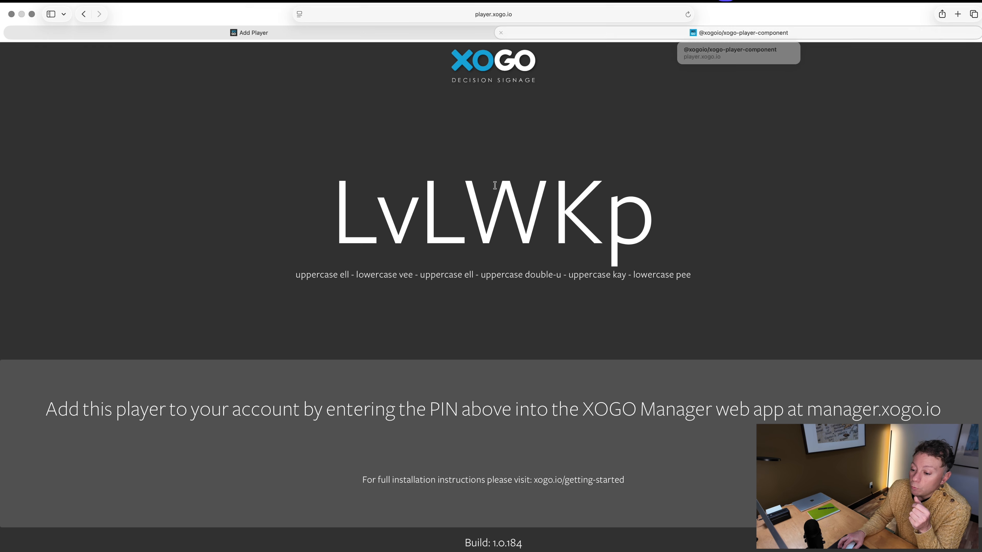
pyautogui.doubleClick(483, 201)
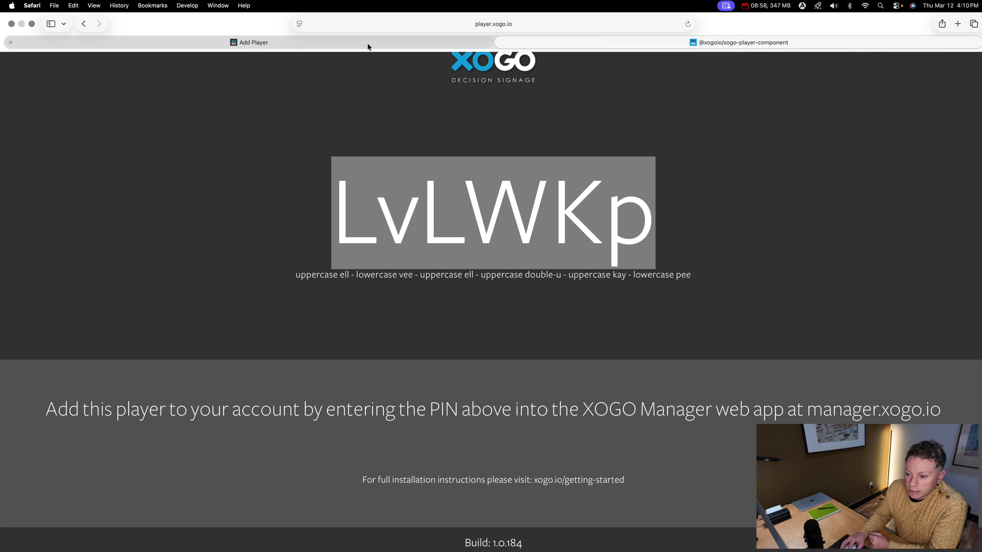
pyautogui.click(367, 44)
pyautogui.click(378, 100)
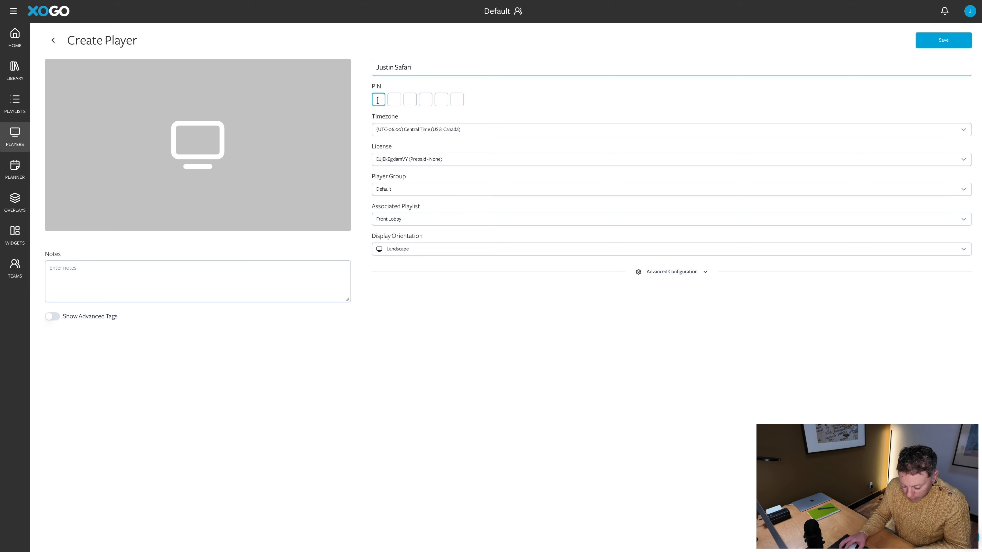
# Paste the pairing PIN, keeping Central Time, the current license and the Default player group
pyautogui.press('super+v')
pyautogui.click(502, 99)
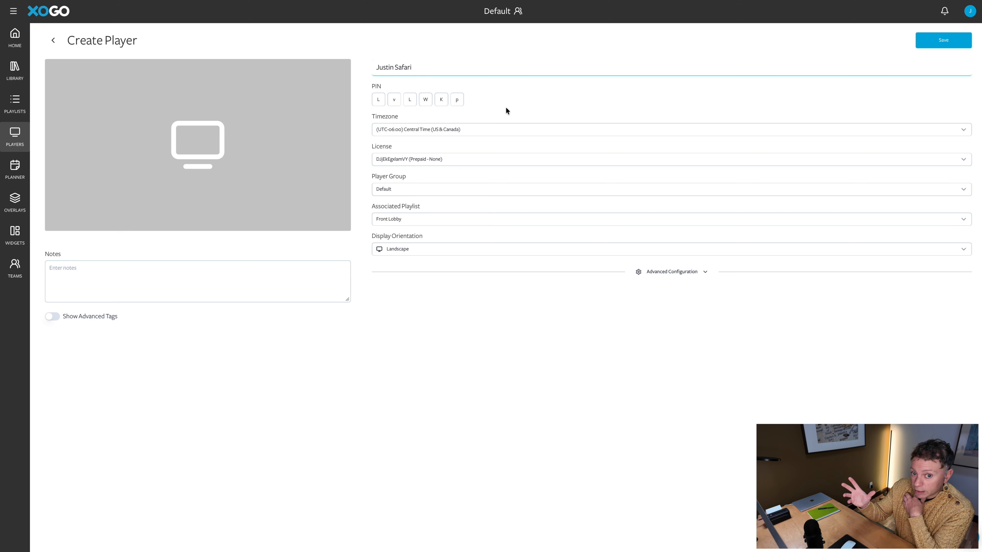
pyautogui.click(486, 127)
pyautogui.click(486, 128)
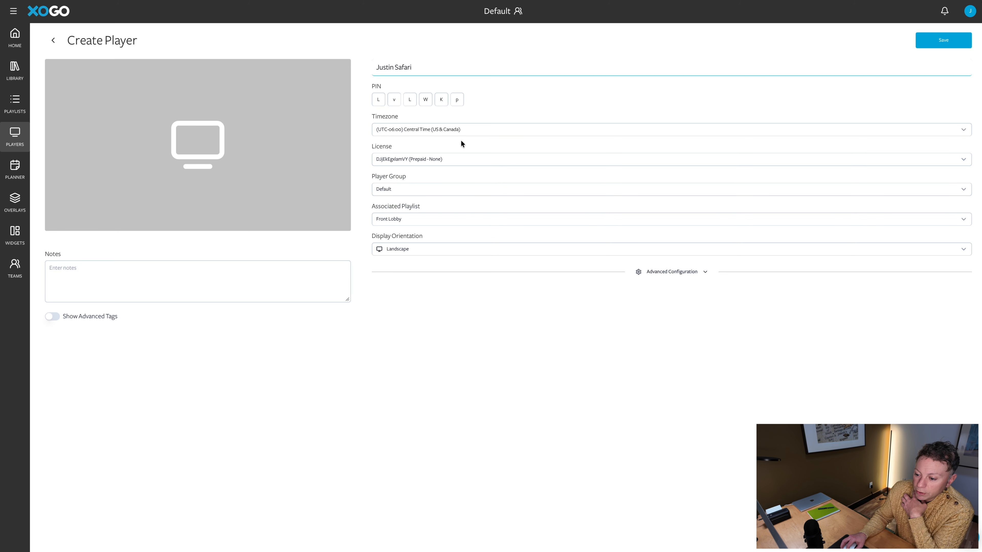
pyautogui.click(452, 156)
pyautogui.click(429, 198)
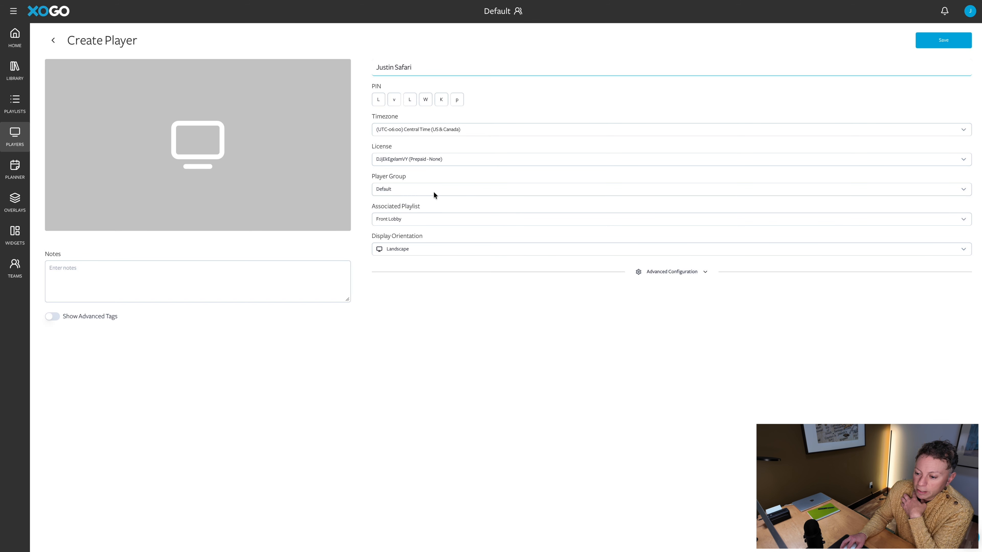
pyautogui.click(435, 191)
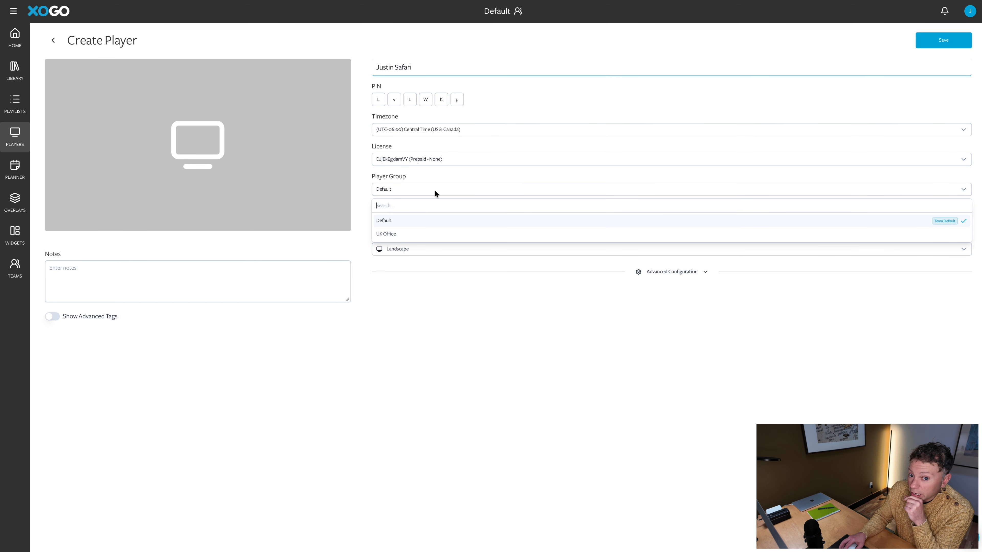
pyautogui.click(451, 179)
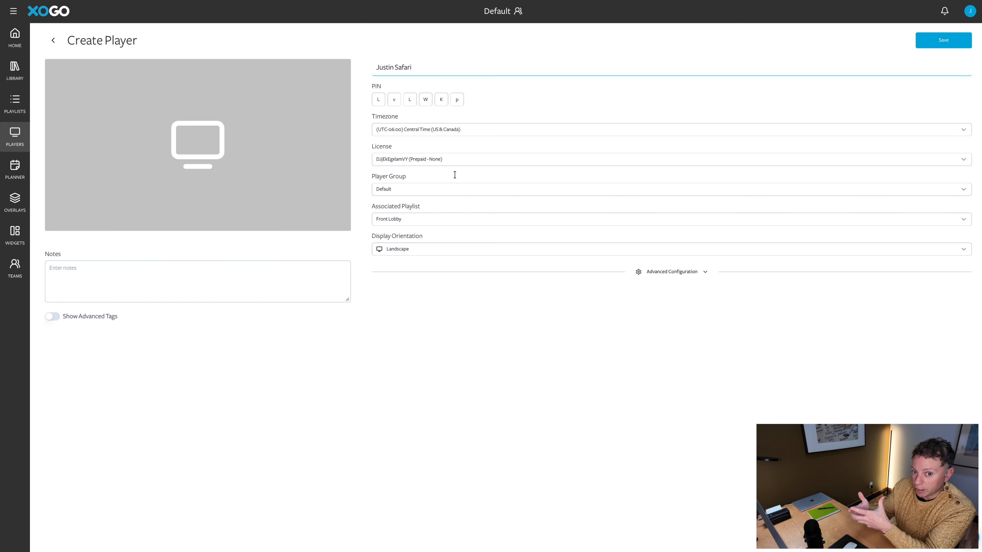
# Associate the Manufacturing Floor playlist with the player and keep Landscape orientation
pyautogui.click(418, 223)
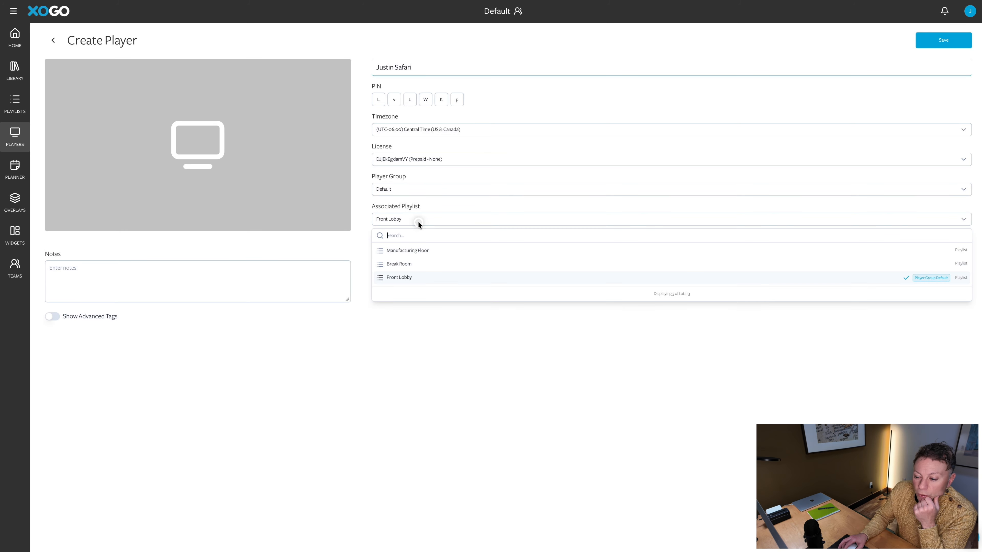
pyautogui.click(413, 250)
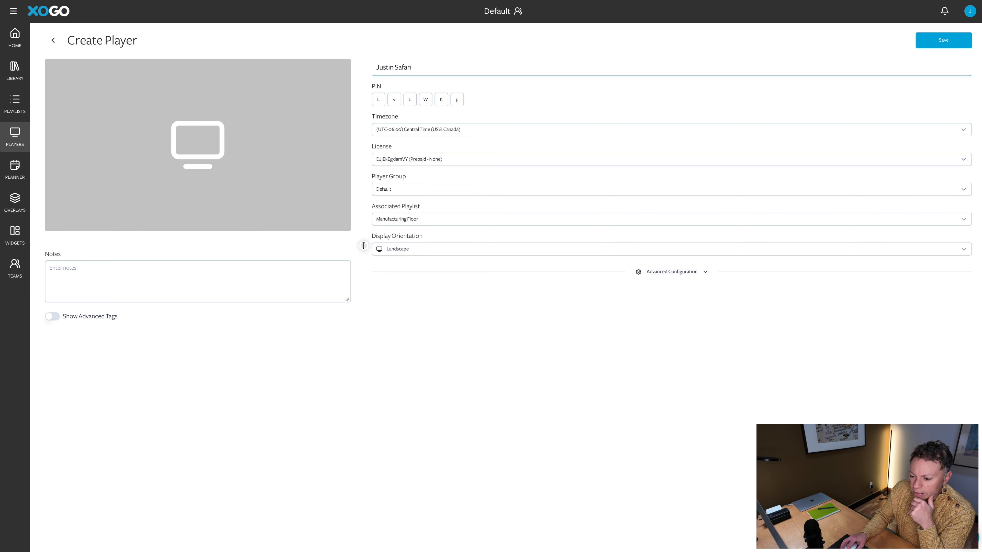
pyautogui.click(415, 248)
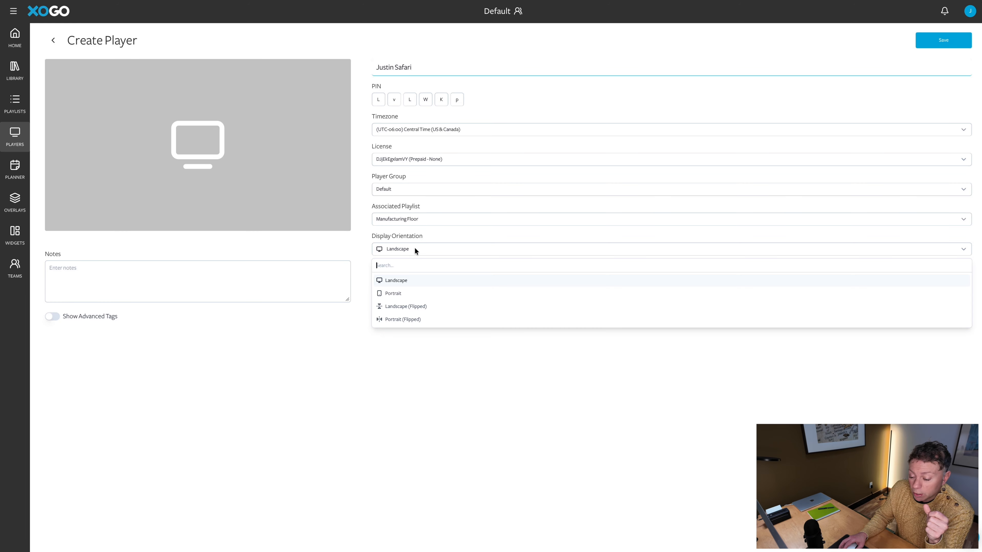
pyautogui.click(365, 262)
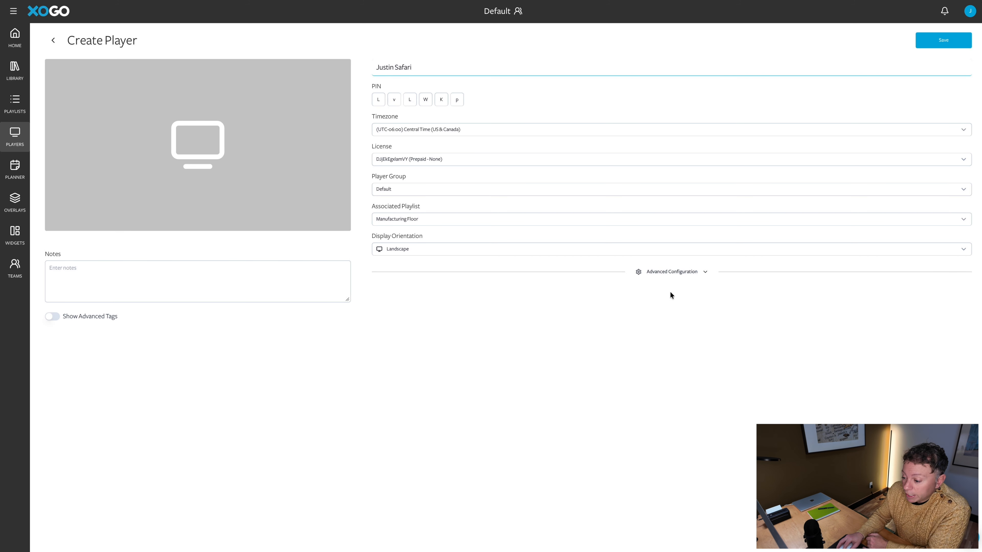
# Set the Advanced Configuration reboot time to 09:00 AM and save the new player
pyautogui.click(672, 269)
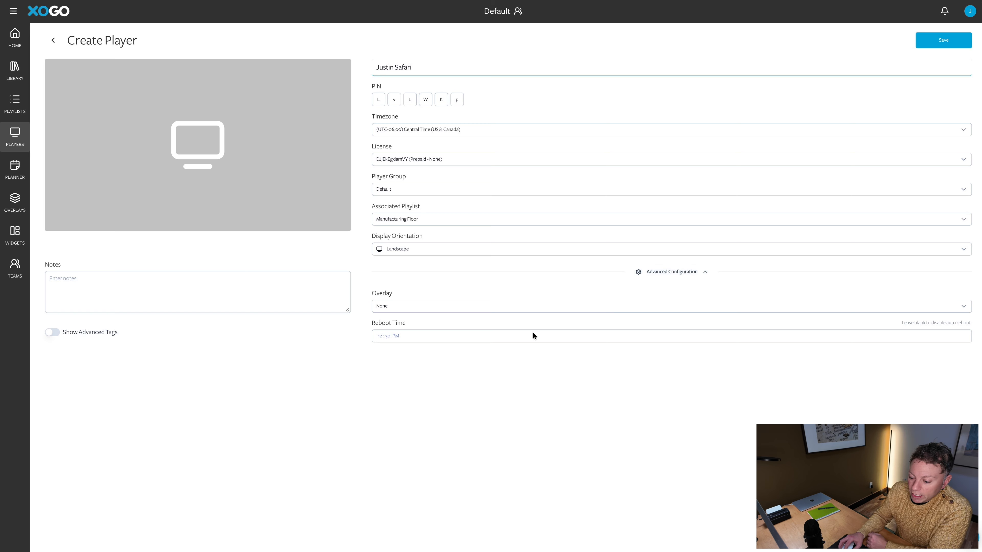
pyautogui.click(504, 339)
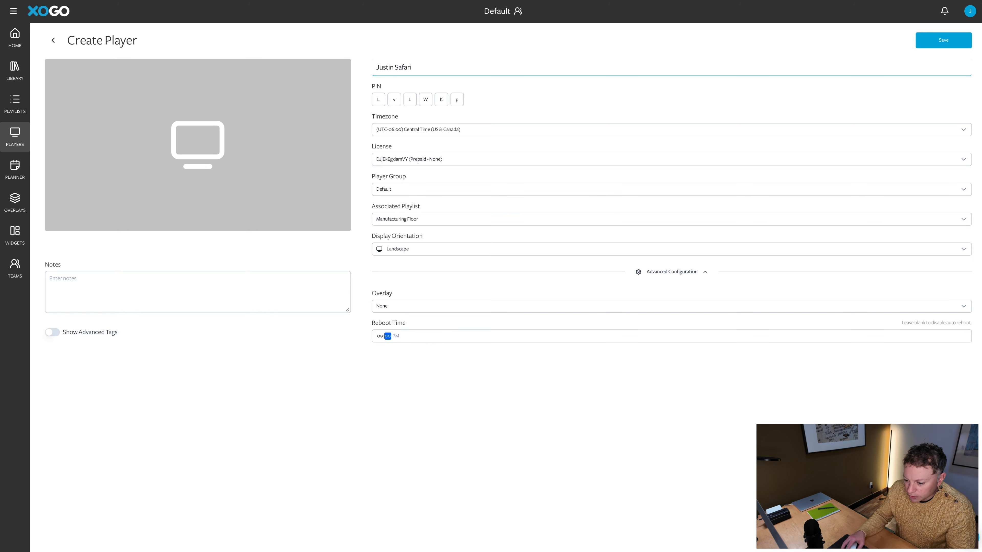
pyautogui.click(411, 362)
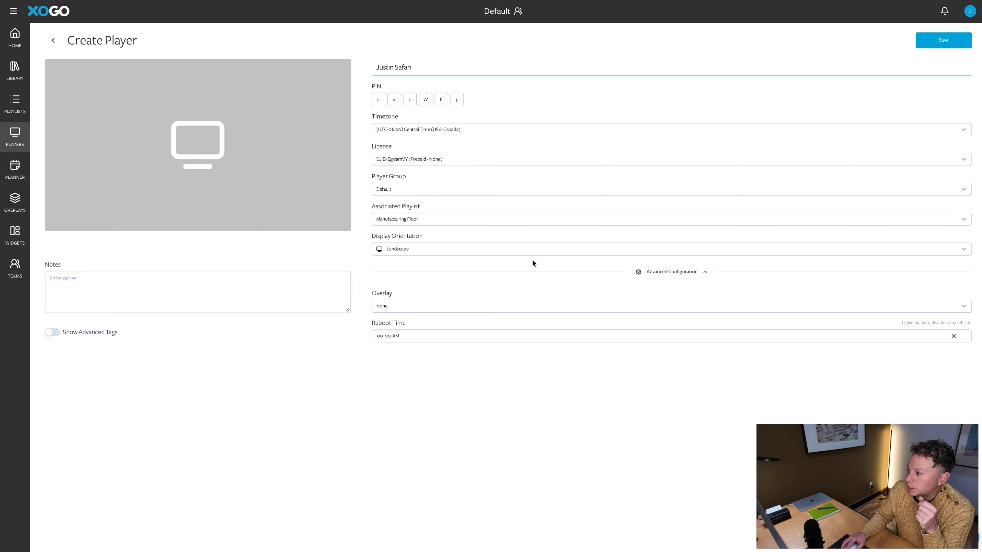
pyautogui.click(930, 38)
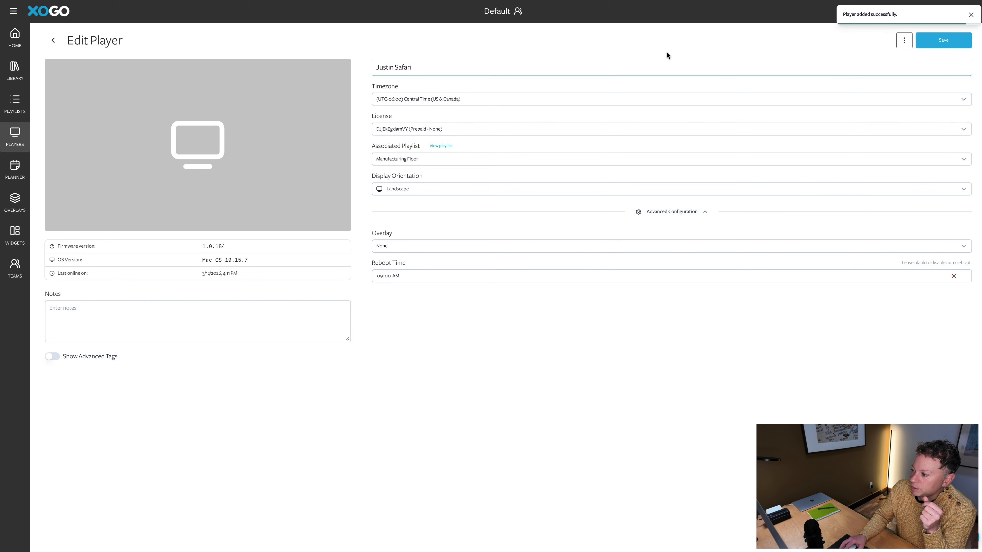
# Return to Home and check the online status of the new player and XOGO Mini Max
pyautogui.click(16, 37)
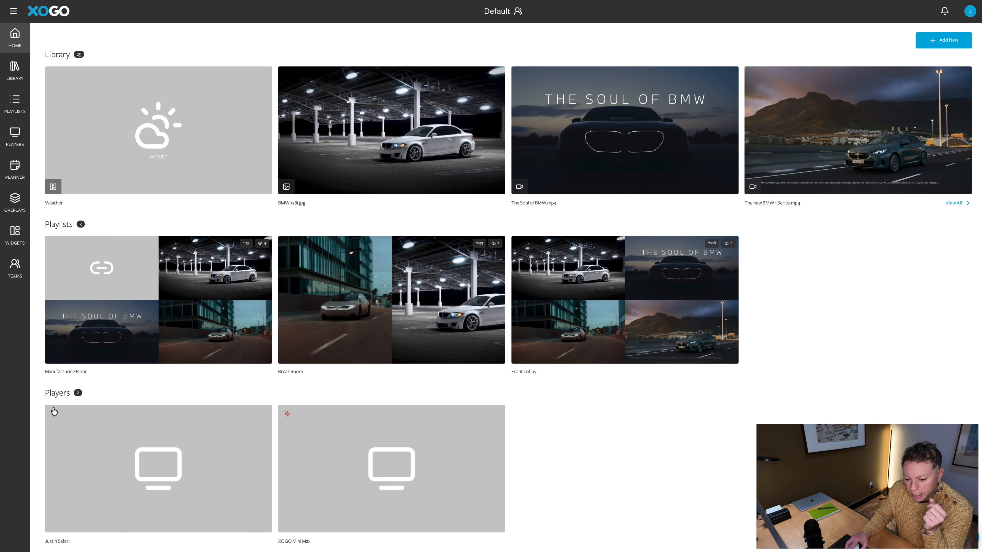
pyautogui.moveTo(53, 415)
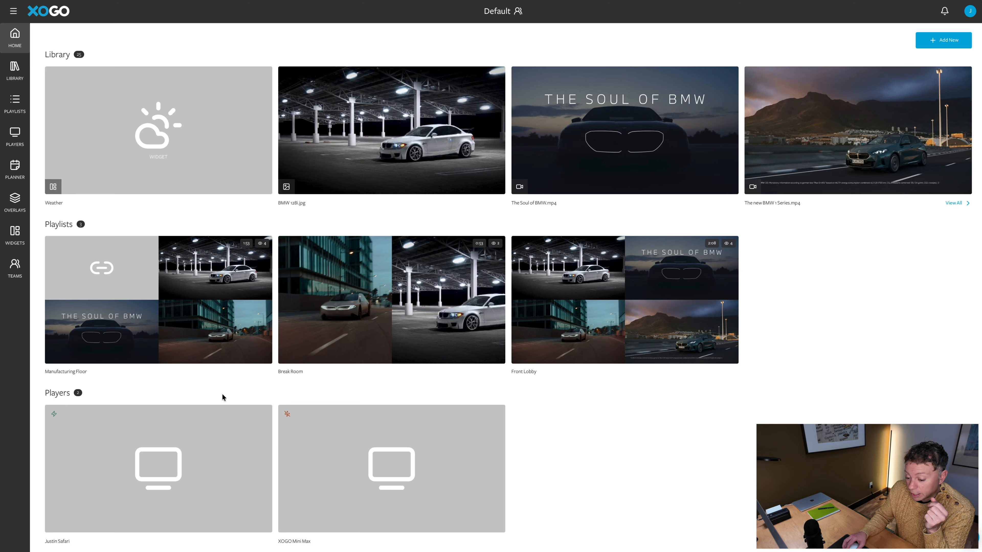
pyautogui.moveTo(287, 415)
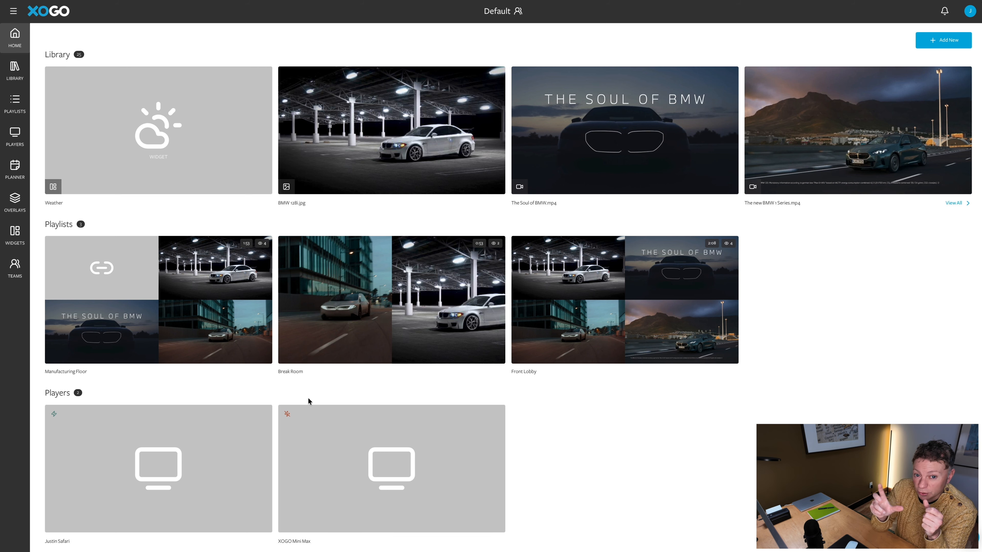
# Watch the player page play the Manufacturing Floor car content, skip to the next item, and toggle audio
pyautogui.moveTo(501, 27)
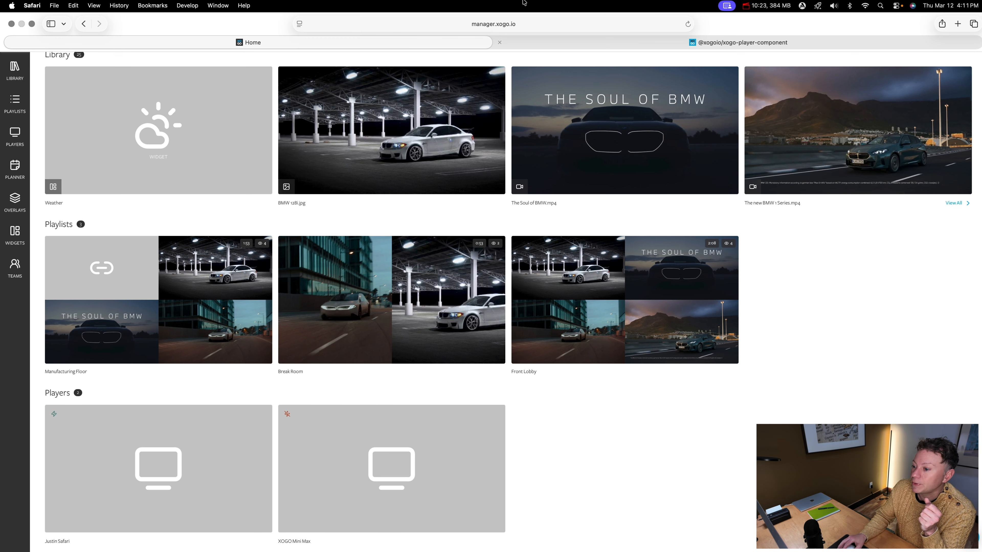
pyautogui.click(562, 41)
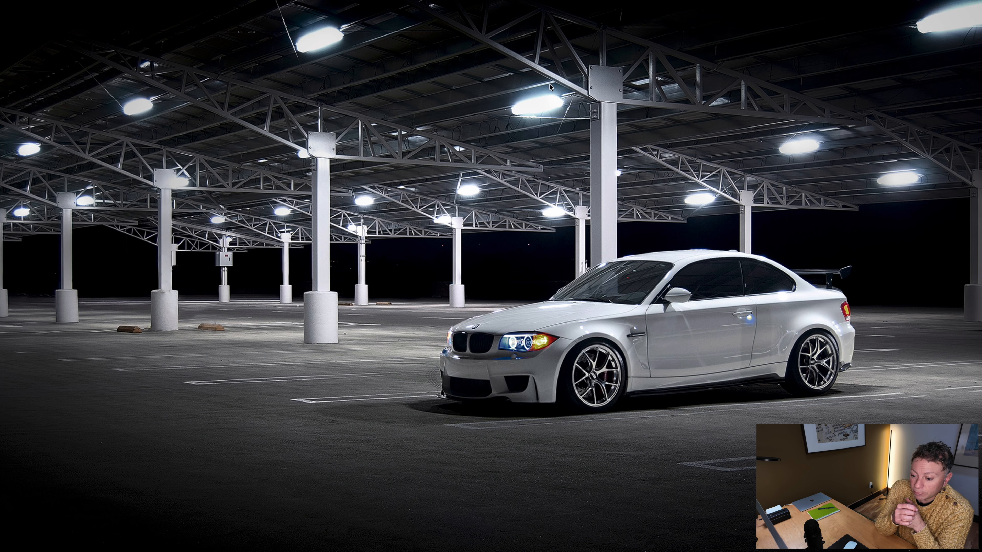
pyautogui.press('Right')
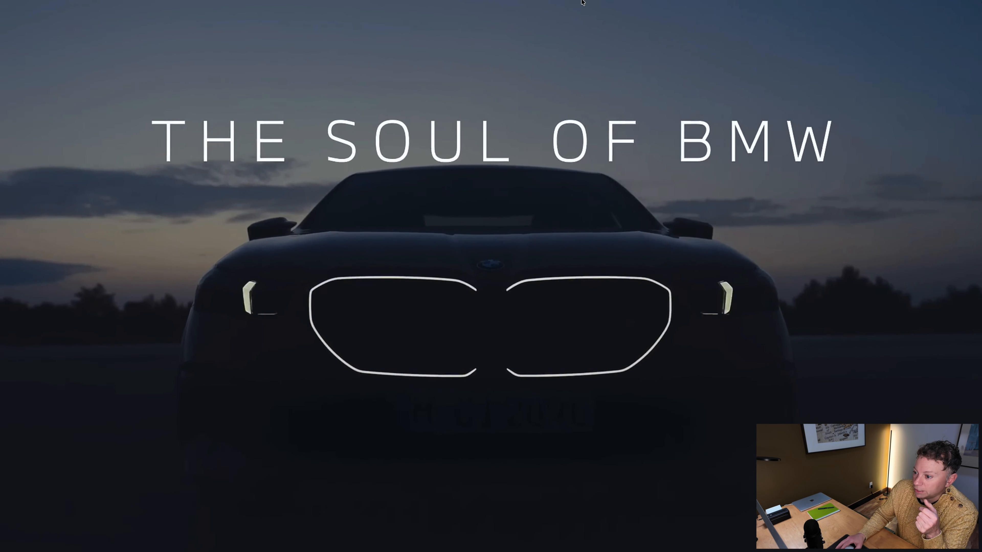
pyautogui.moveTo(578, 18)
pyautogui.click(676, 25)
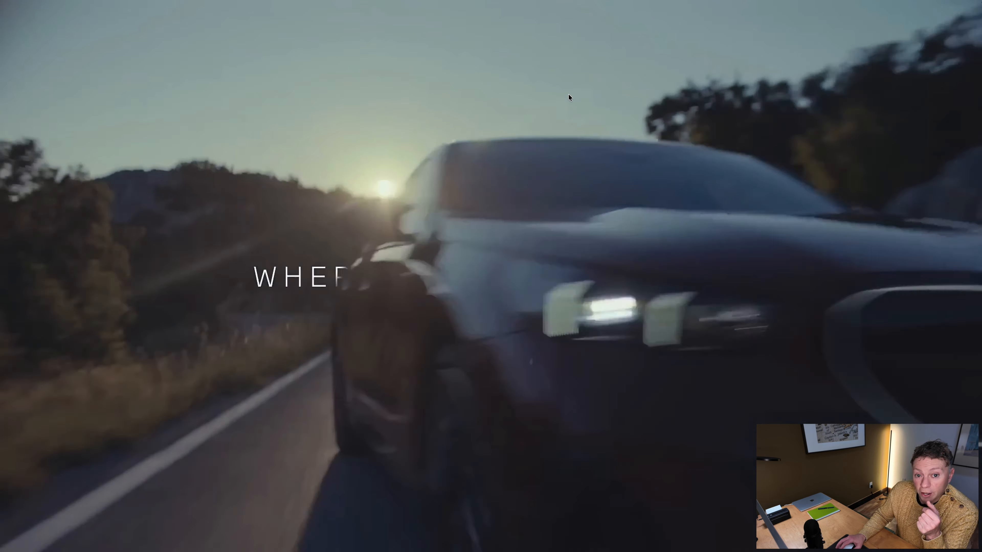